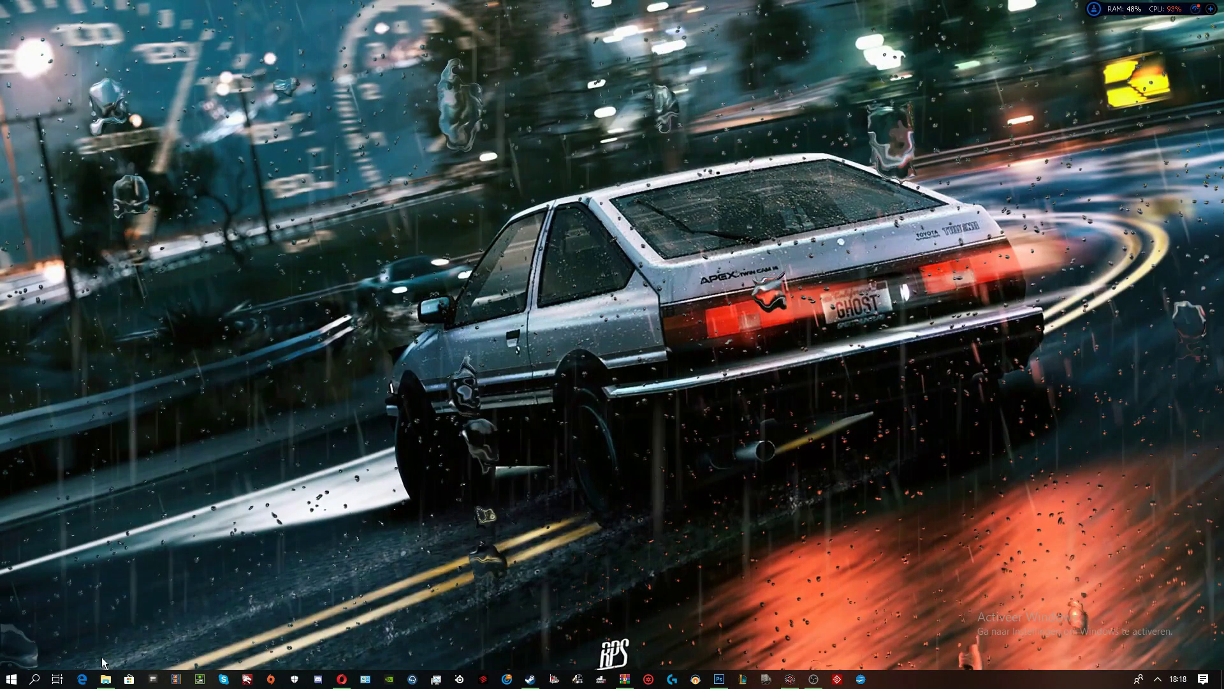
Restore and maximize File Explorer, then go to the 'american truck sim my mods' folder.
mouse_move(115, 681)
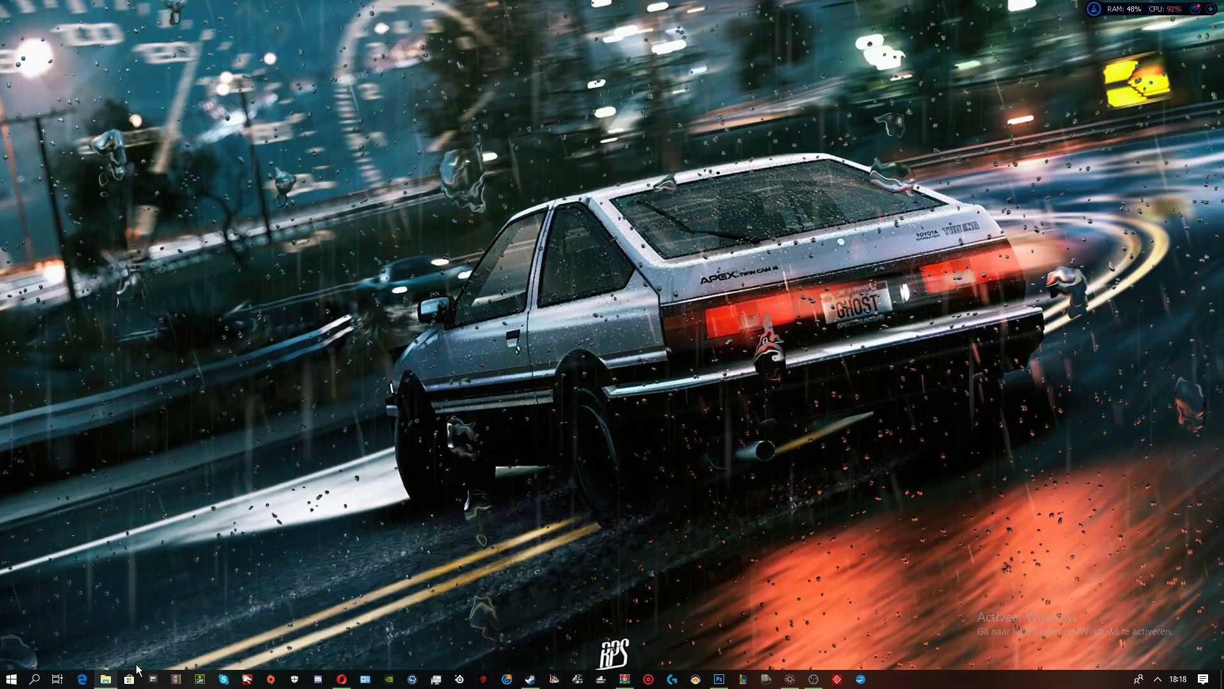
click(105, 680)
click(900, 200)
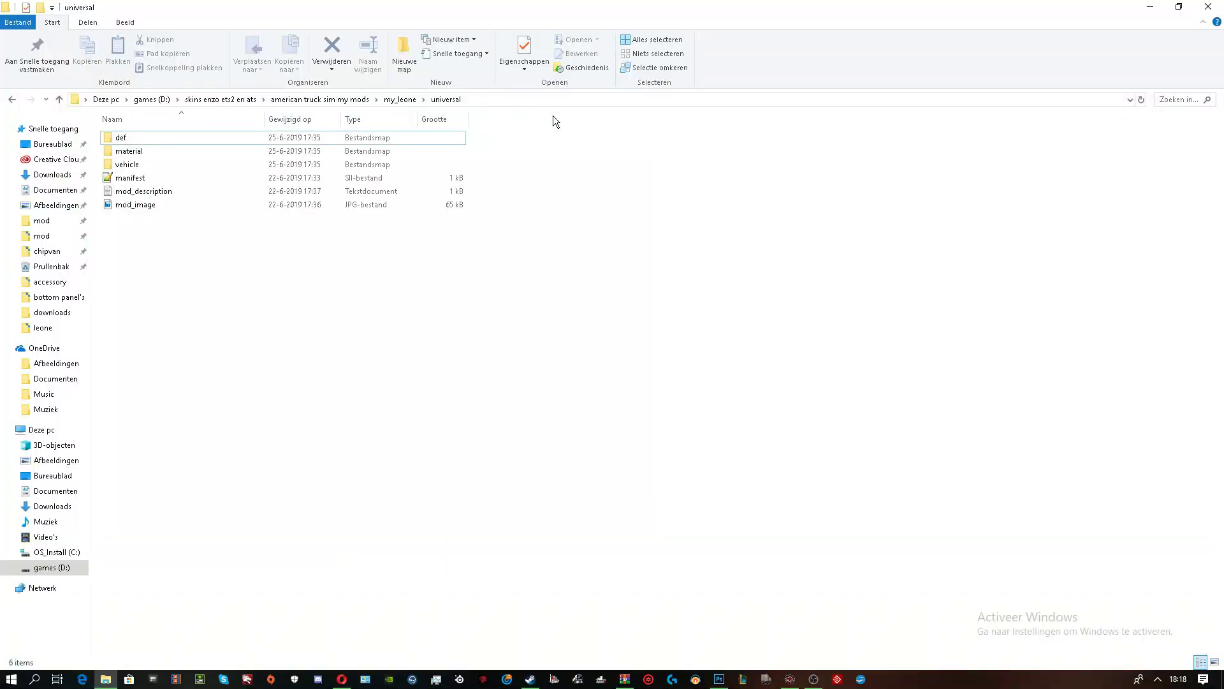
click(346, 103)
right_click(346, 103)
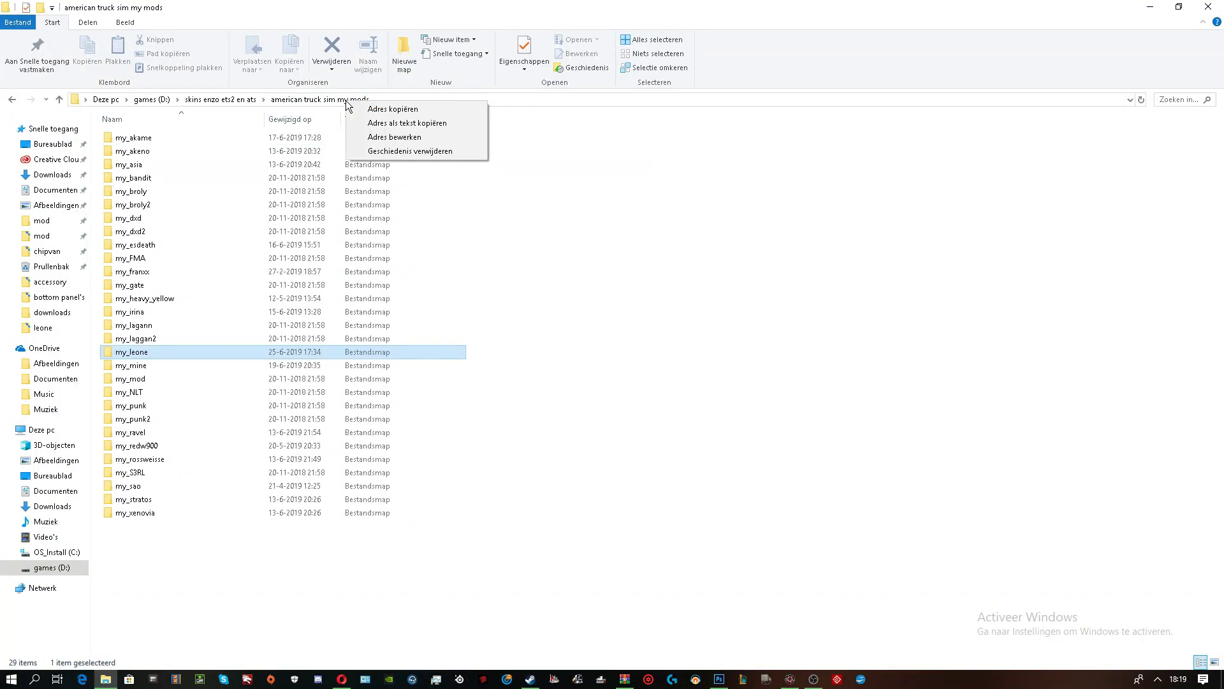
click(623, 168)
click(622, 168)
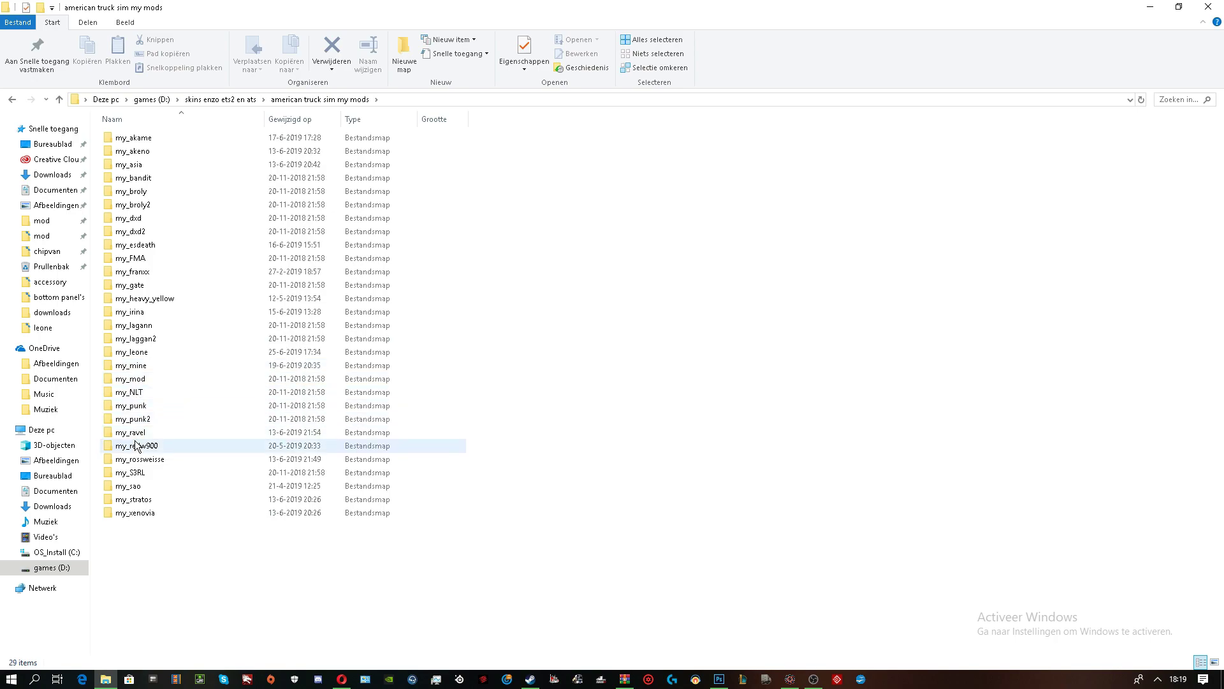
Open the my_leone mod folder and its versions file.
double_click(141, 352)
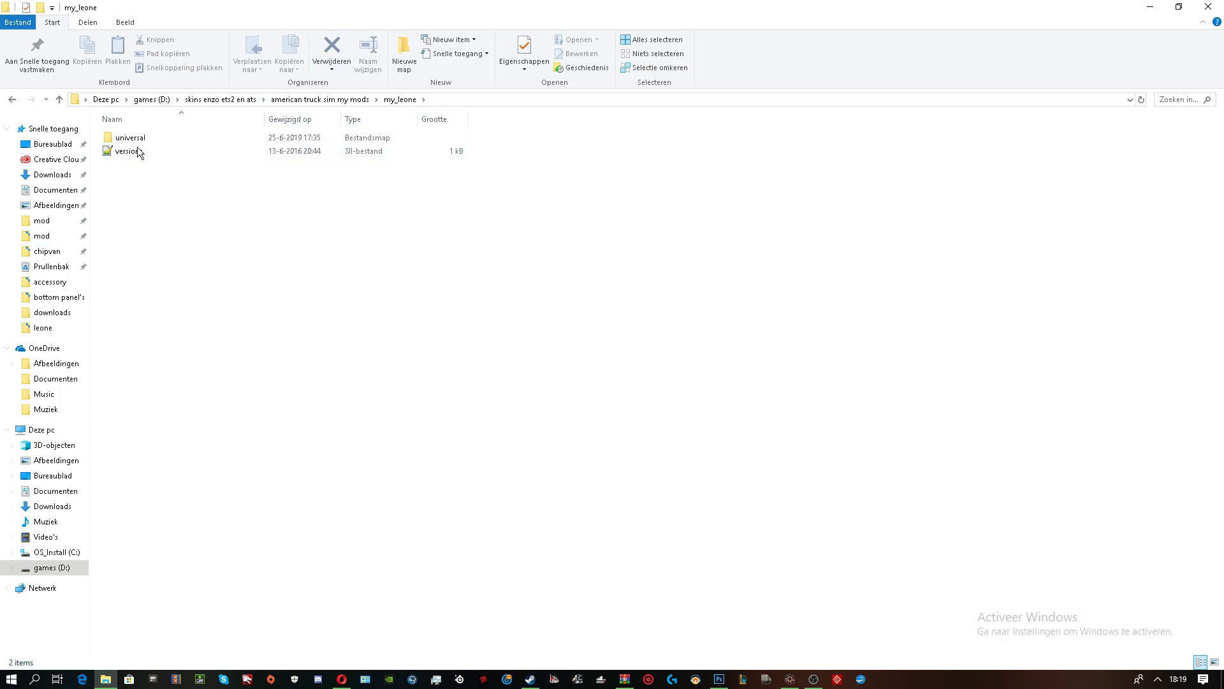
mouse_move(128, 142)
double_click(121, 152)
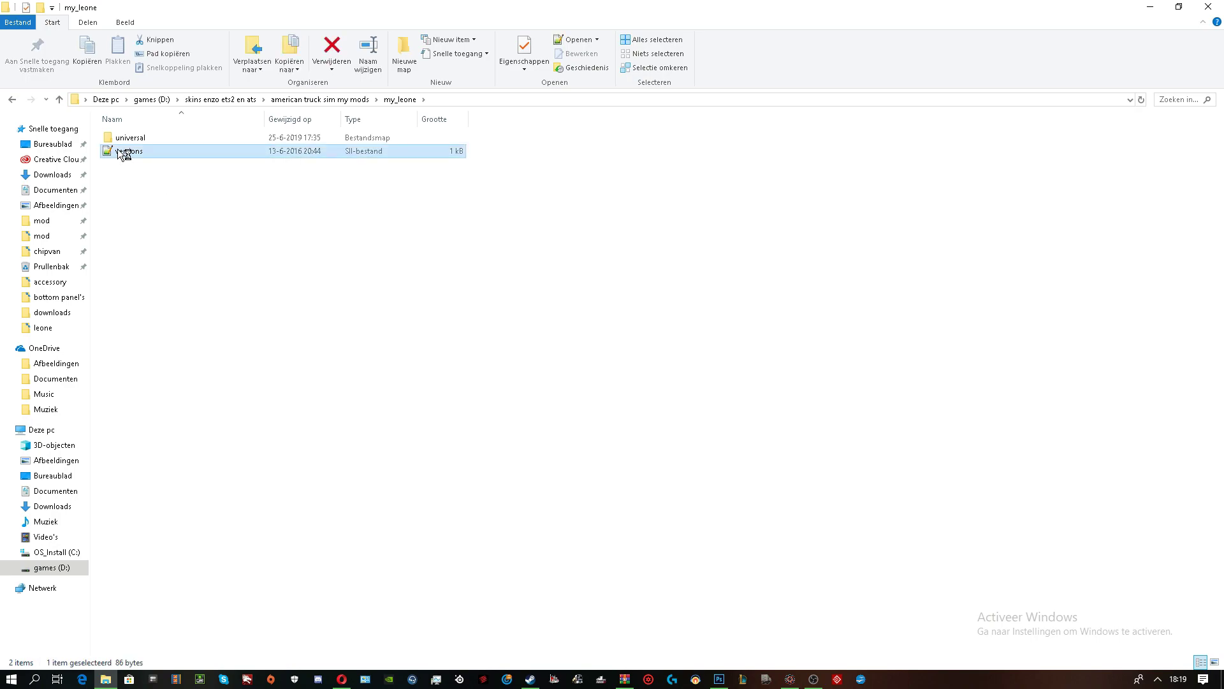
right_click(121, 152)
click(815, 285)
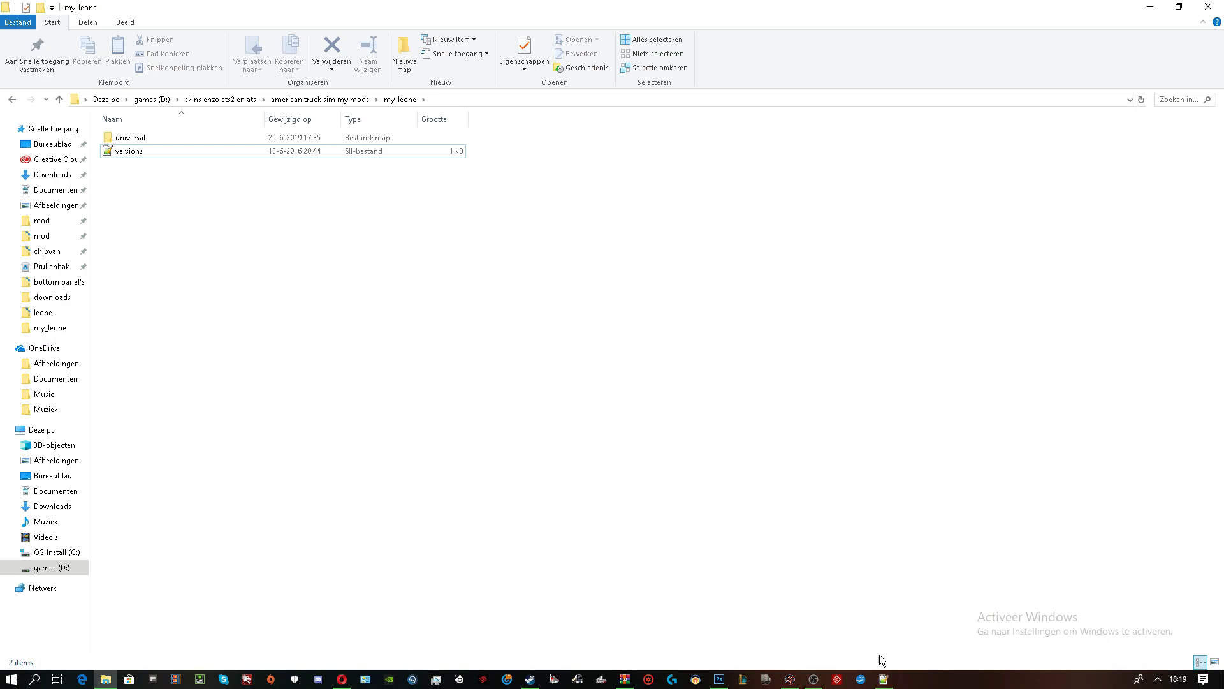
Review the versions.sii contents in Notepad++.
click(884, 679)
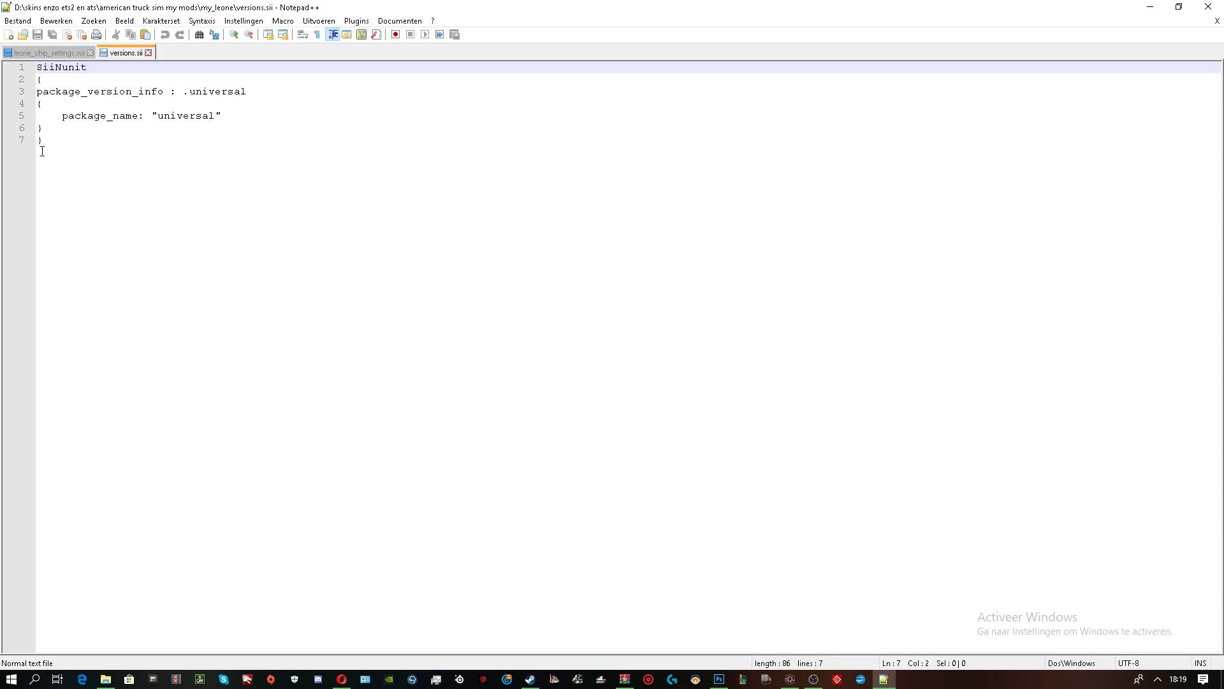
drag(42, 151, 28, 69)
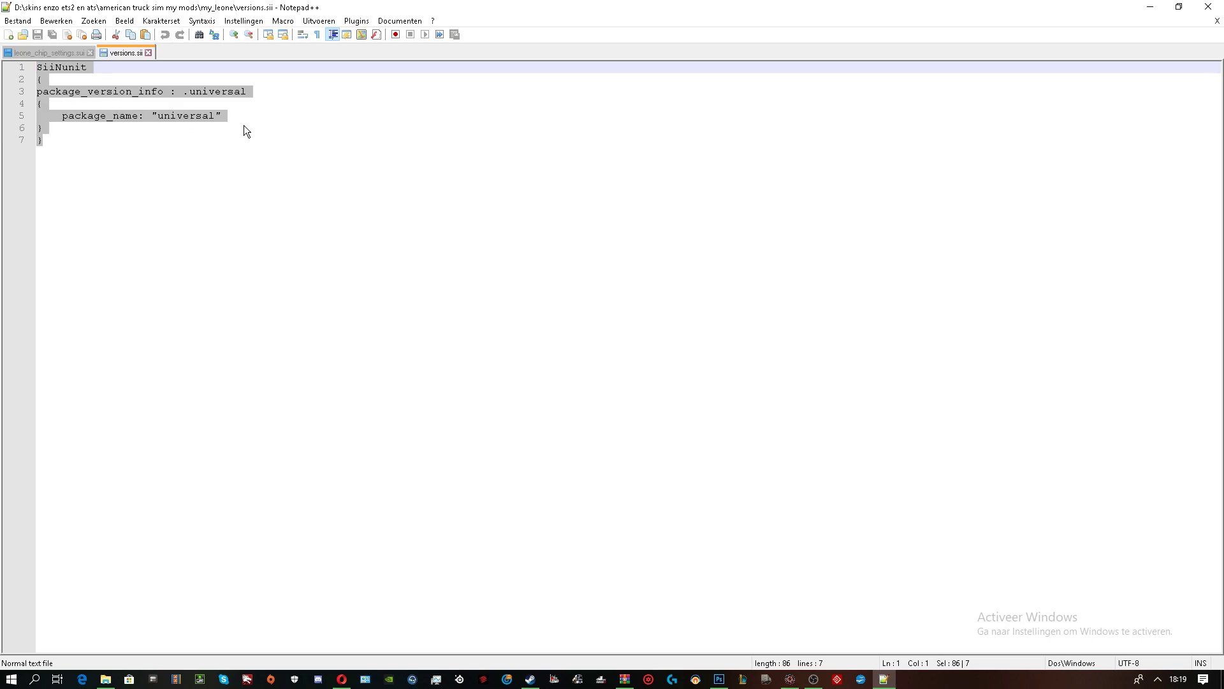
click(88, 128)
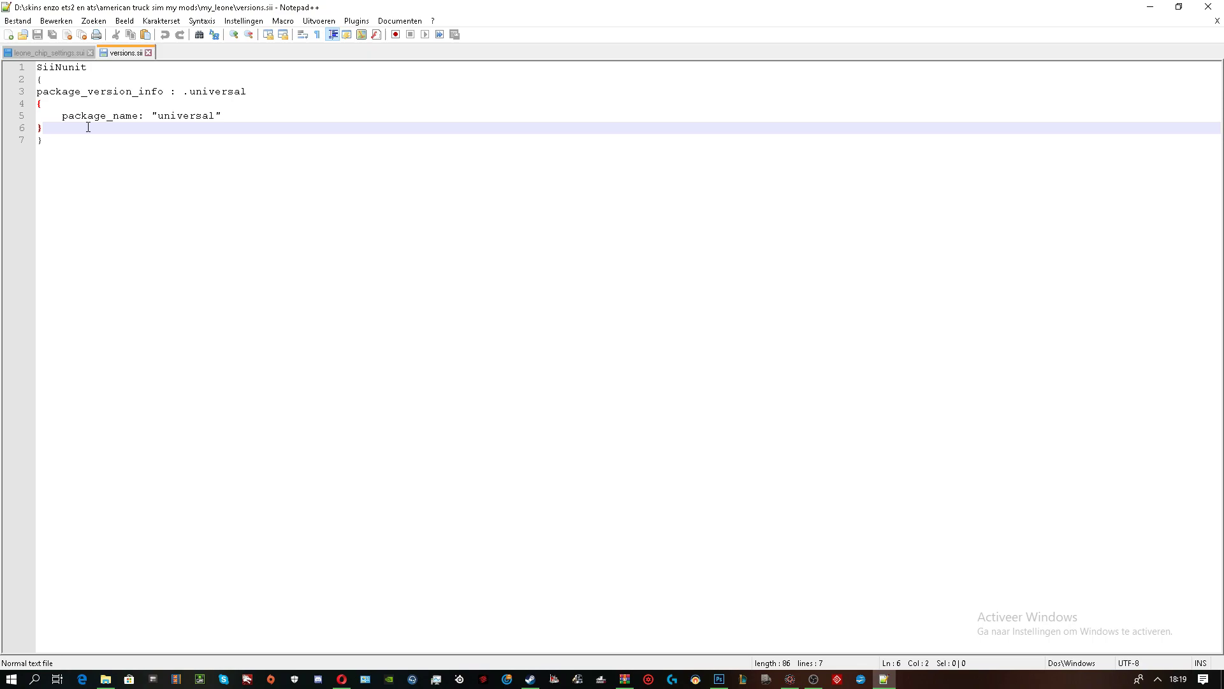
click(100, 150)
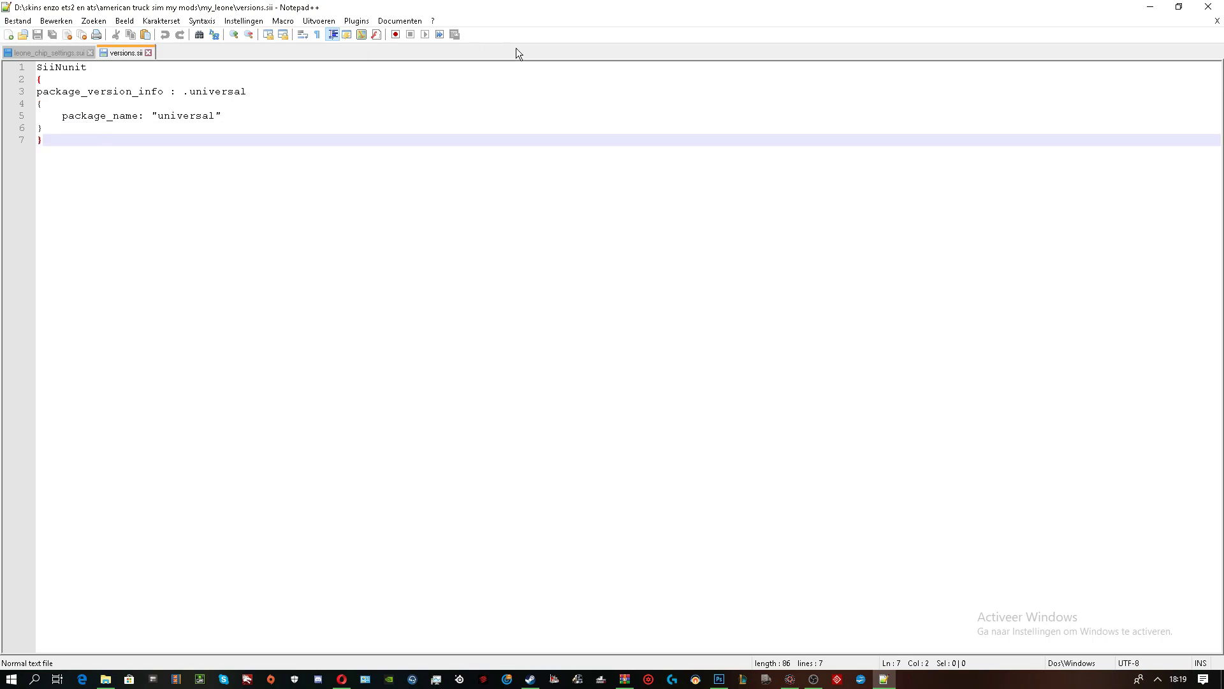
Close the versions.sii and leone_chip_settings.sui tabs and exit Notepad++.
click(148, 52)
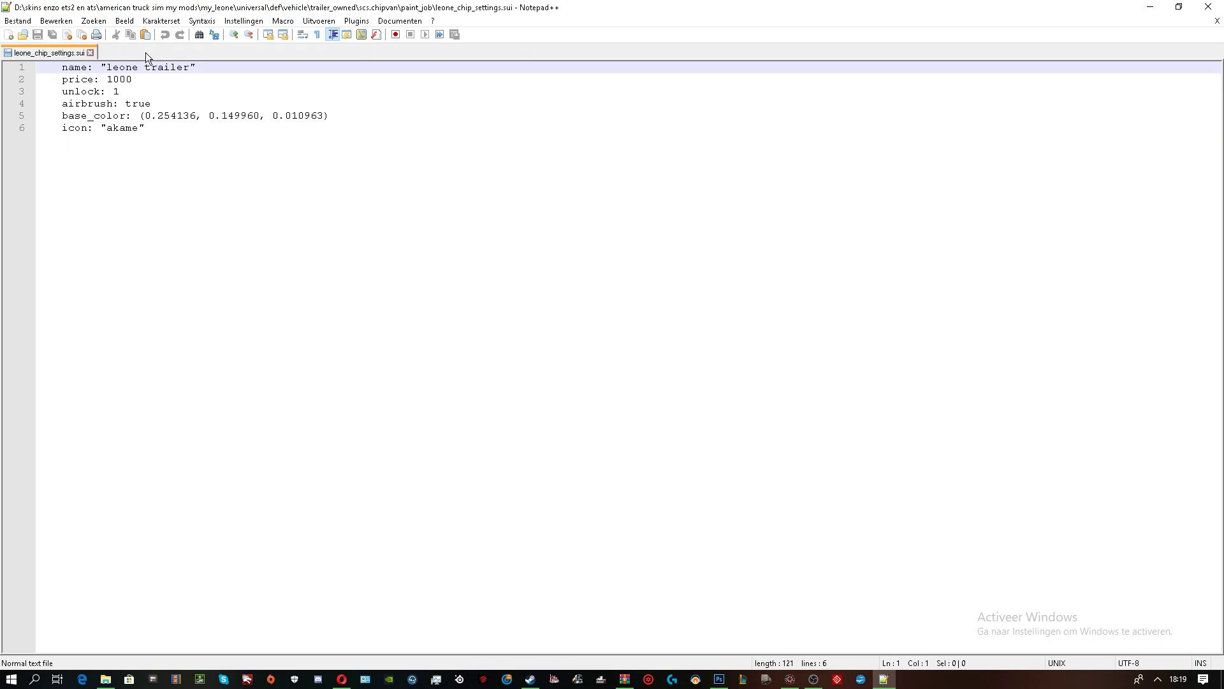
click(90, 53)
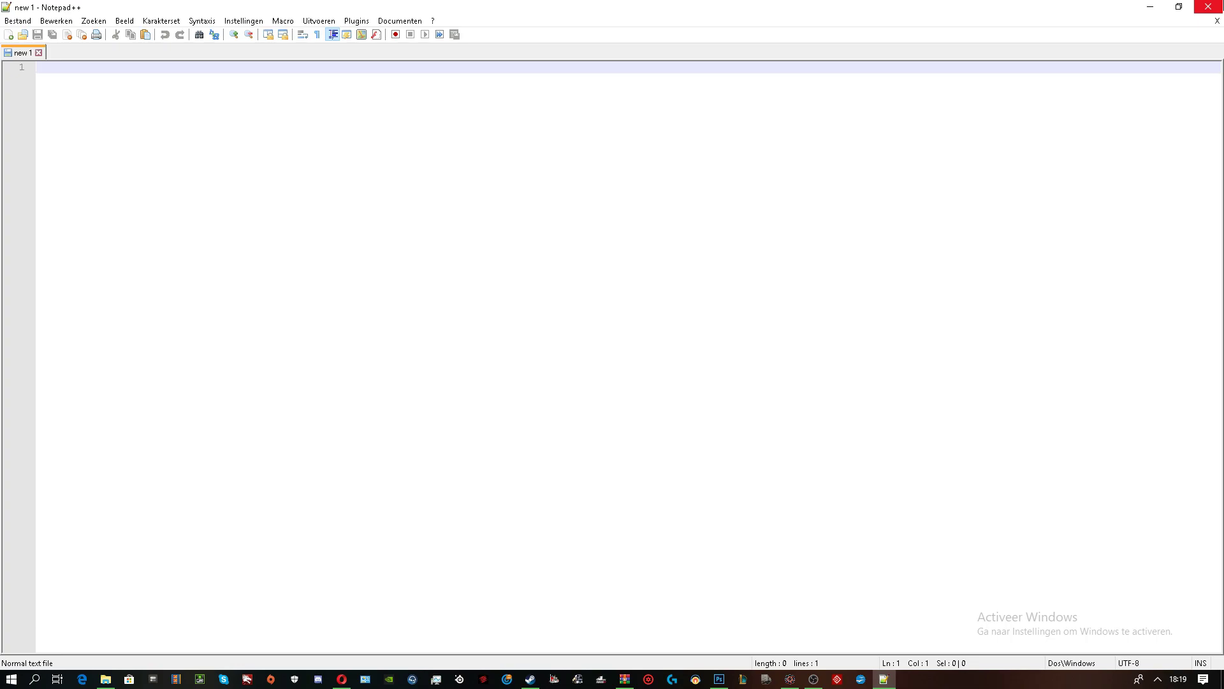
click(1208, 6)
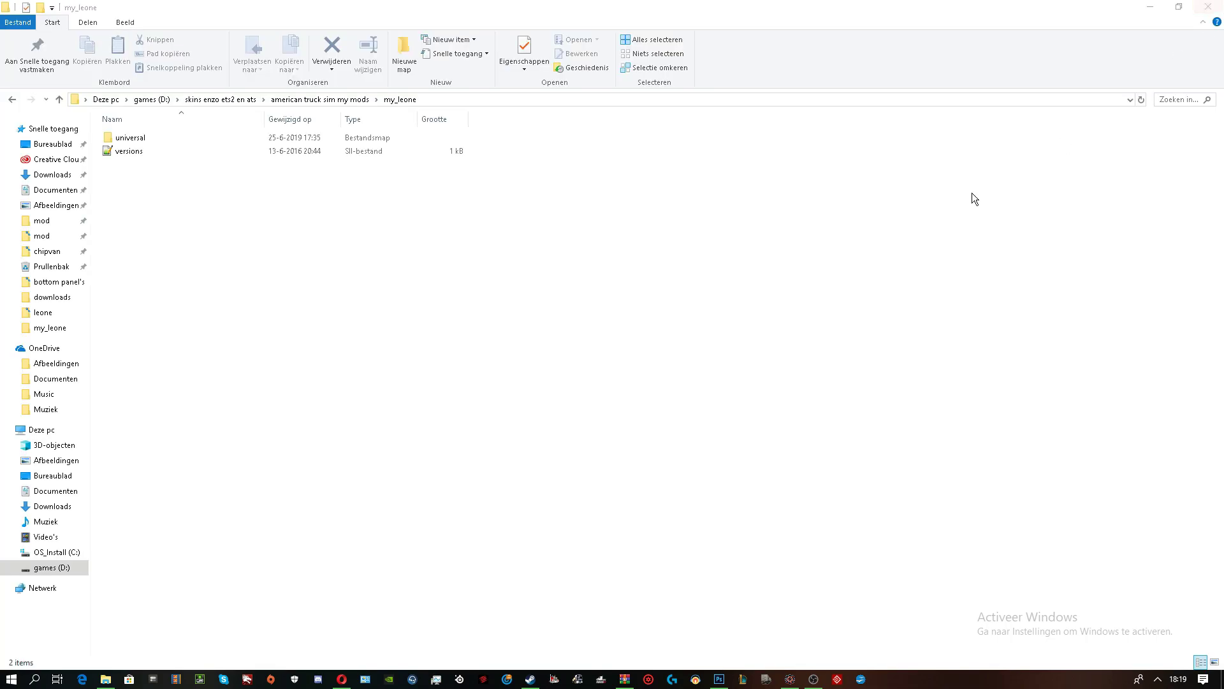
Open the universal folder to see the def, material and vehicle folders and the manifest files.
double_click(130, 140)
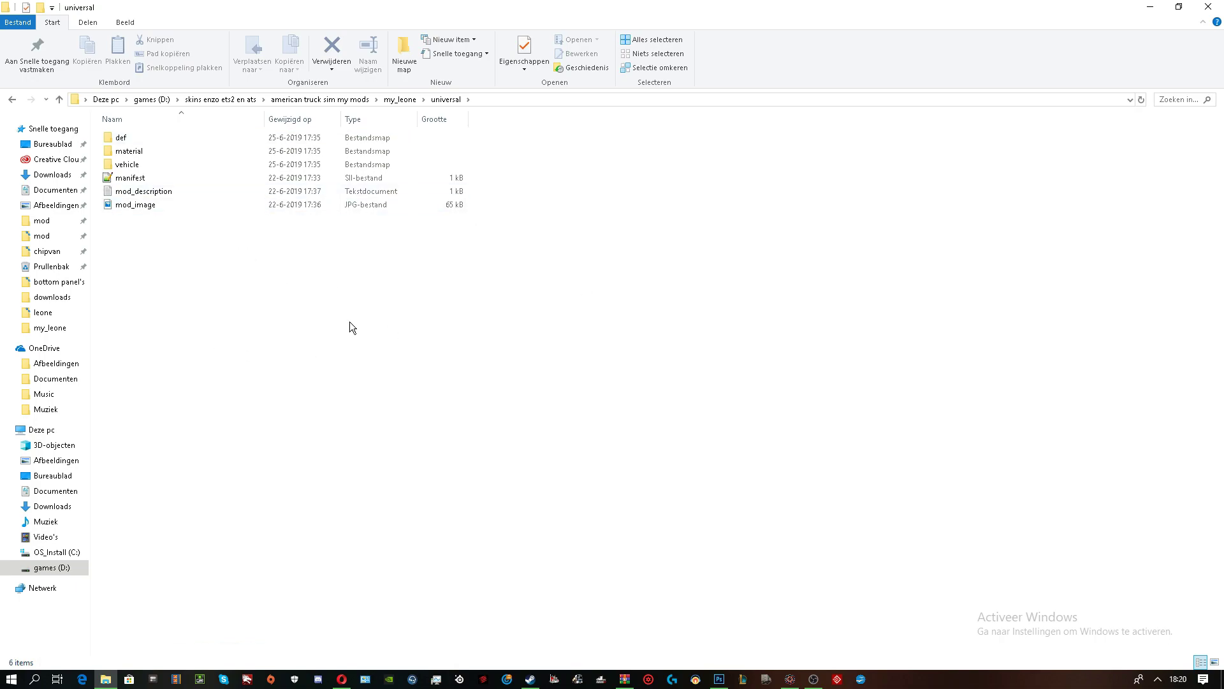
drag(580, 263, 730, 303)
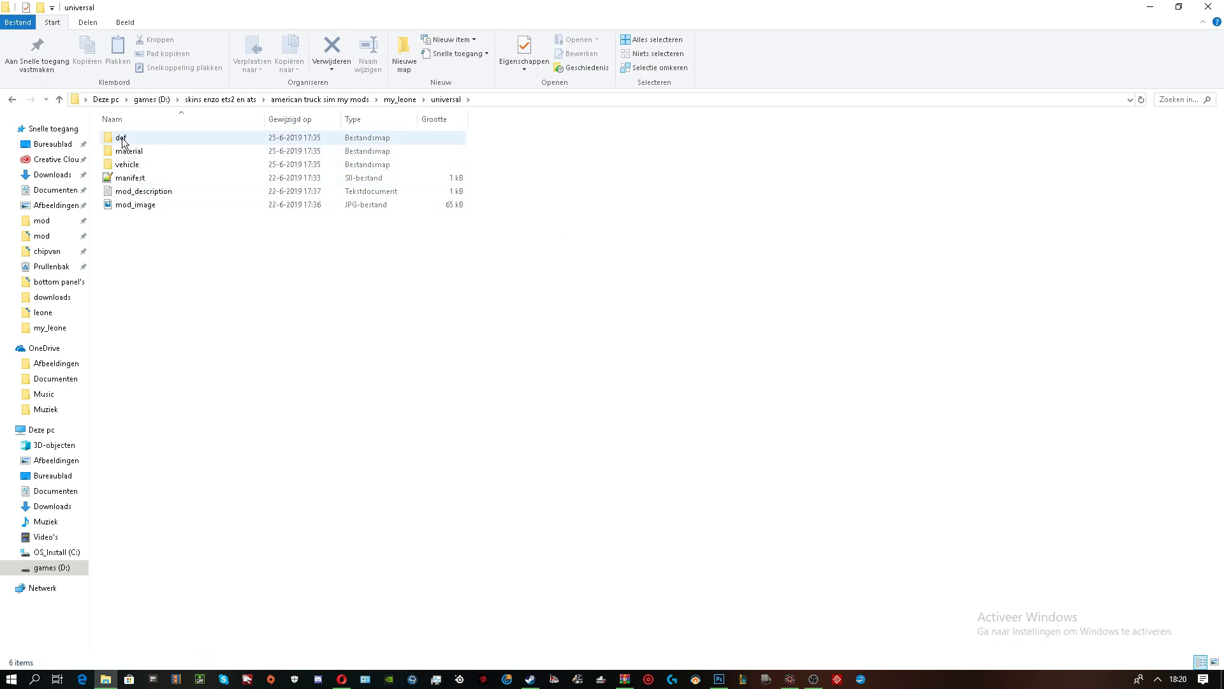
drag(140, 227, 173, 338)
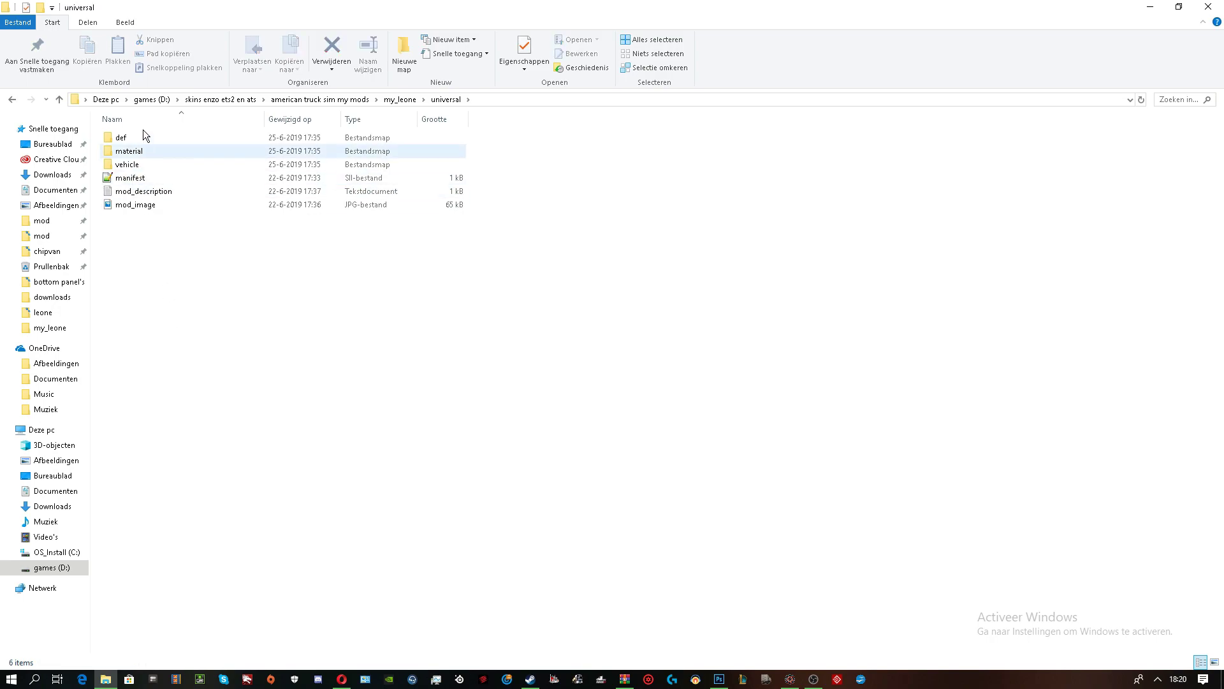
Open manifest.sii, delete its display_name line, and save the file.
click(142, 179)
double_click(143, 180)
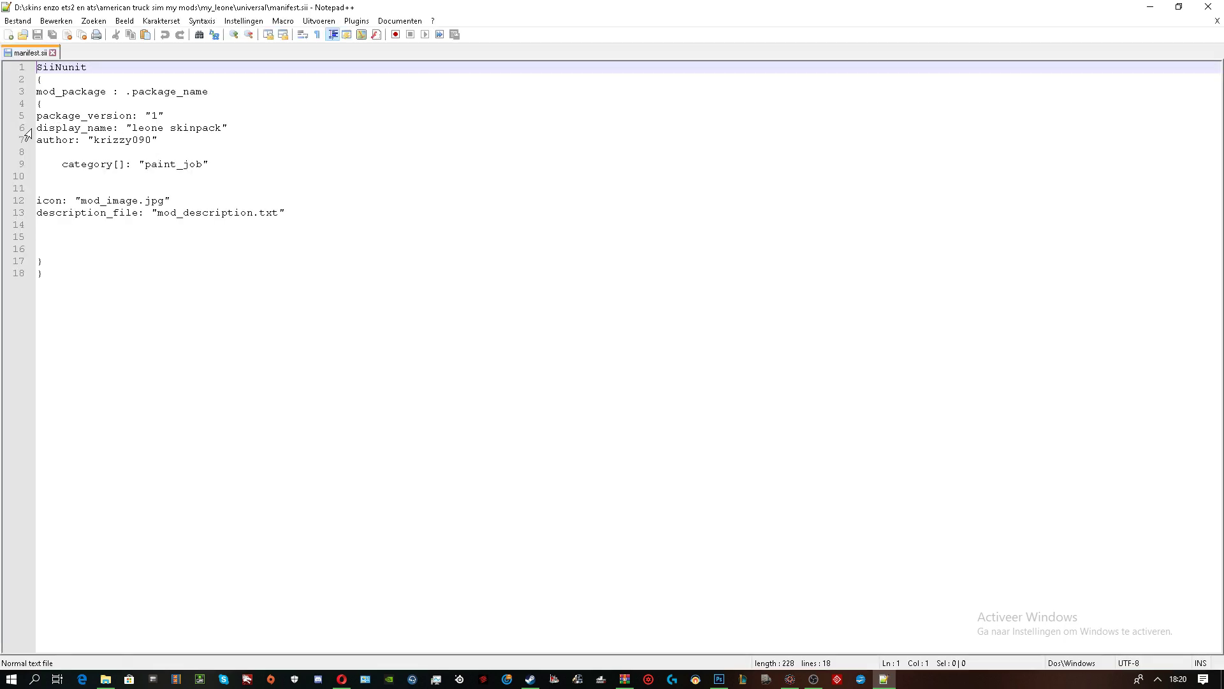
drag(37, 128, 226, 131)
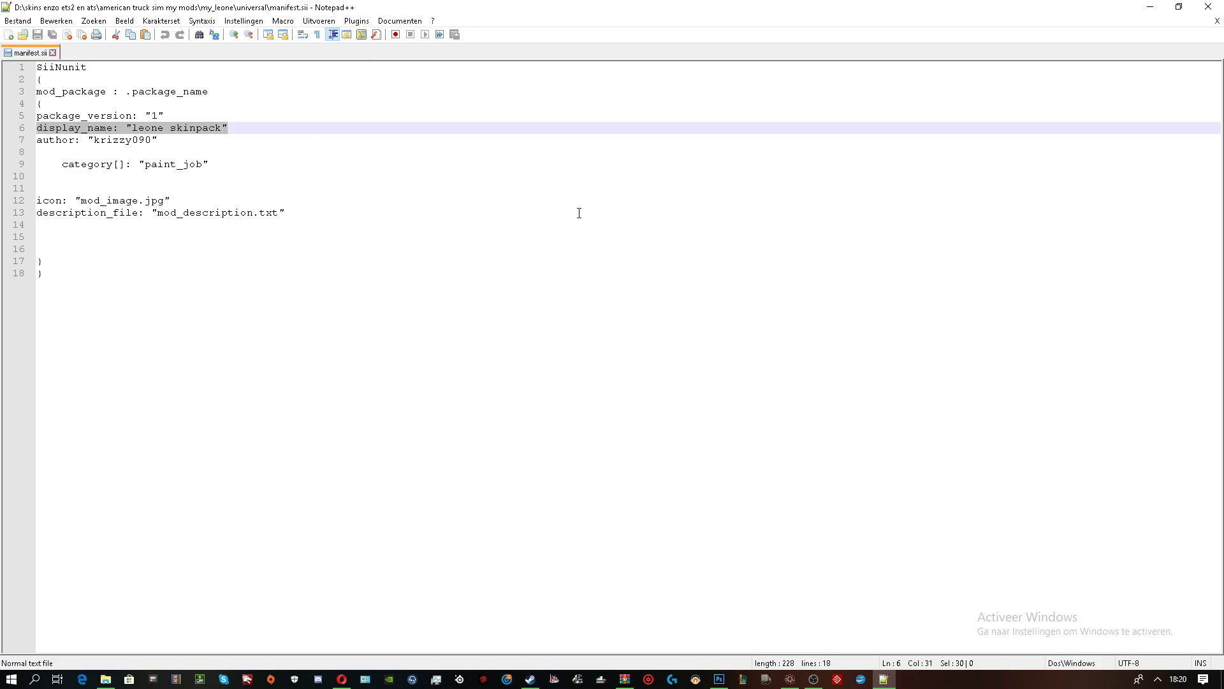
key(BackSpace)
key(BackSpace)
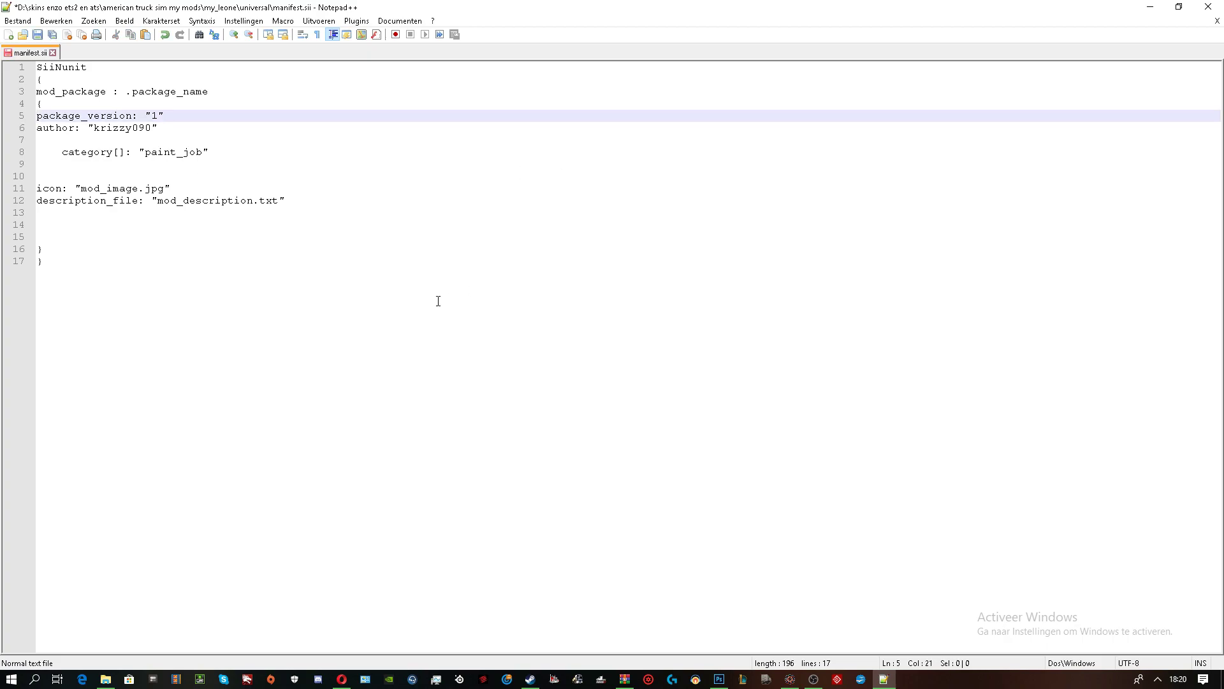
click(37, 35)
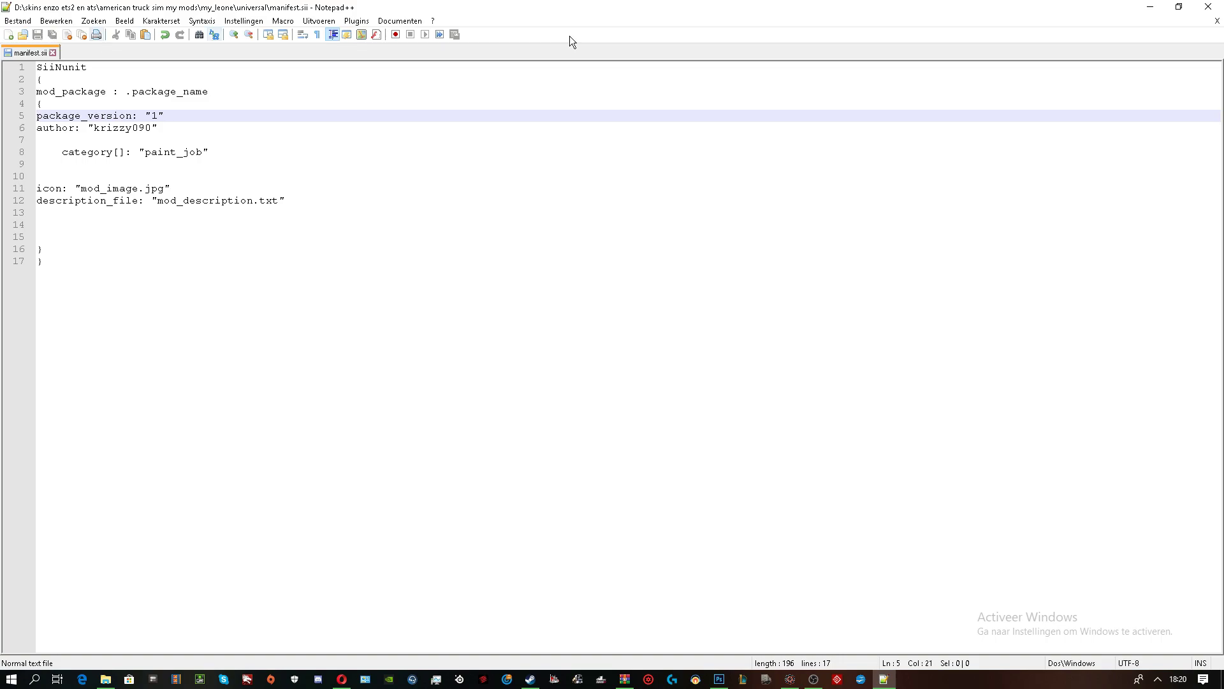
click(1208, 7)
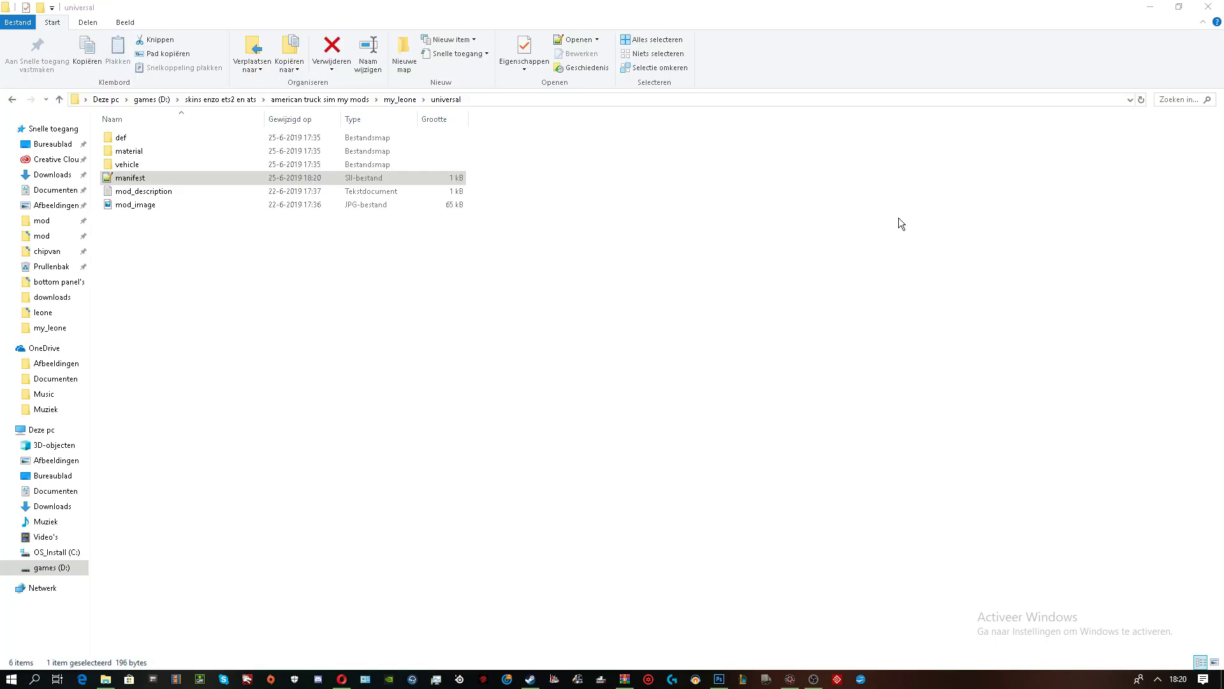
click(197, 264)
click(136, 204)
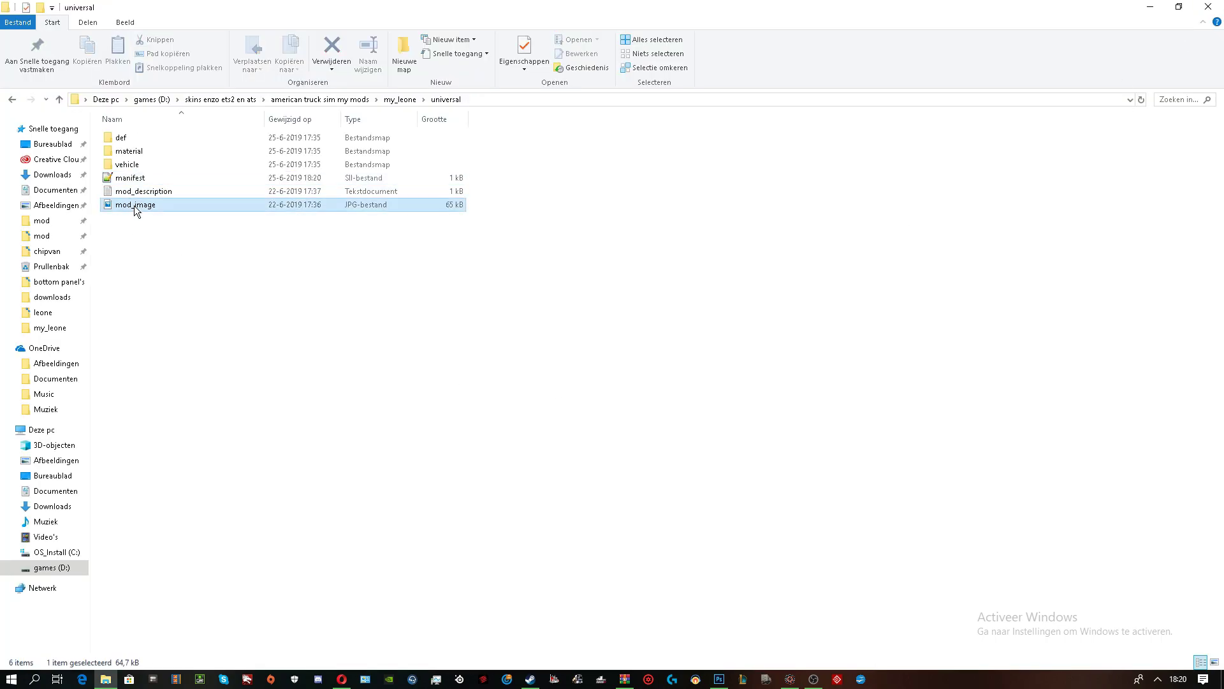
right_click(135, 208)
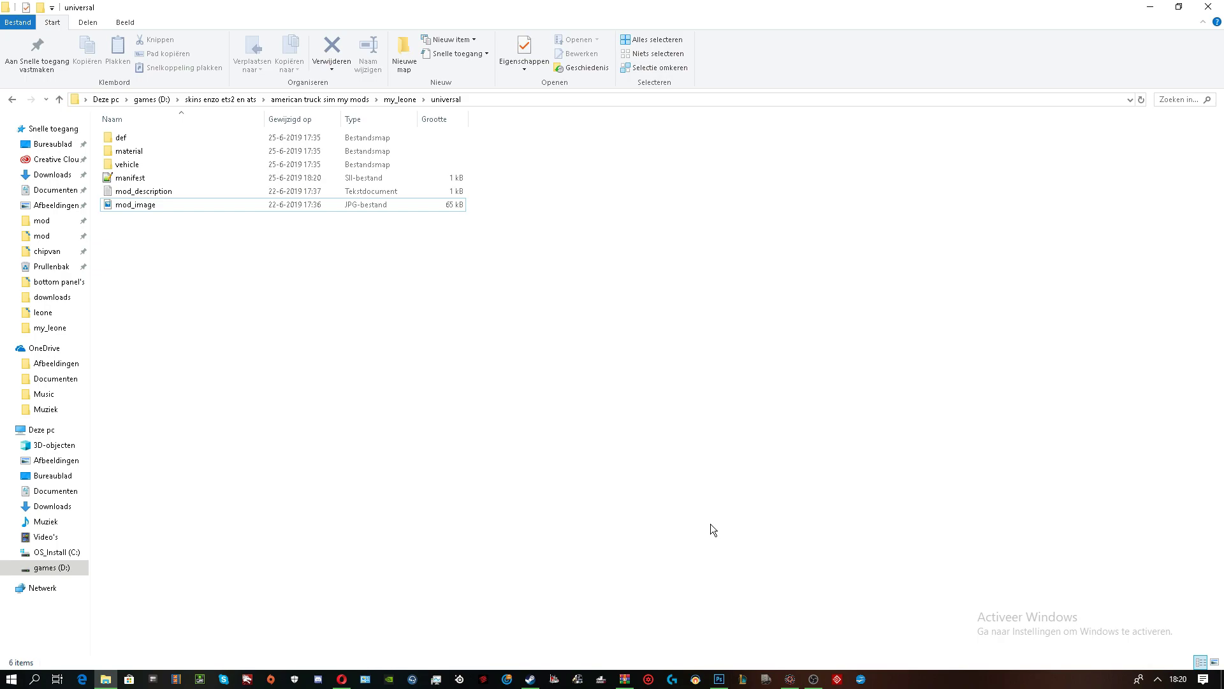
mouse_move(790, 681)
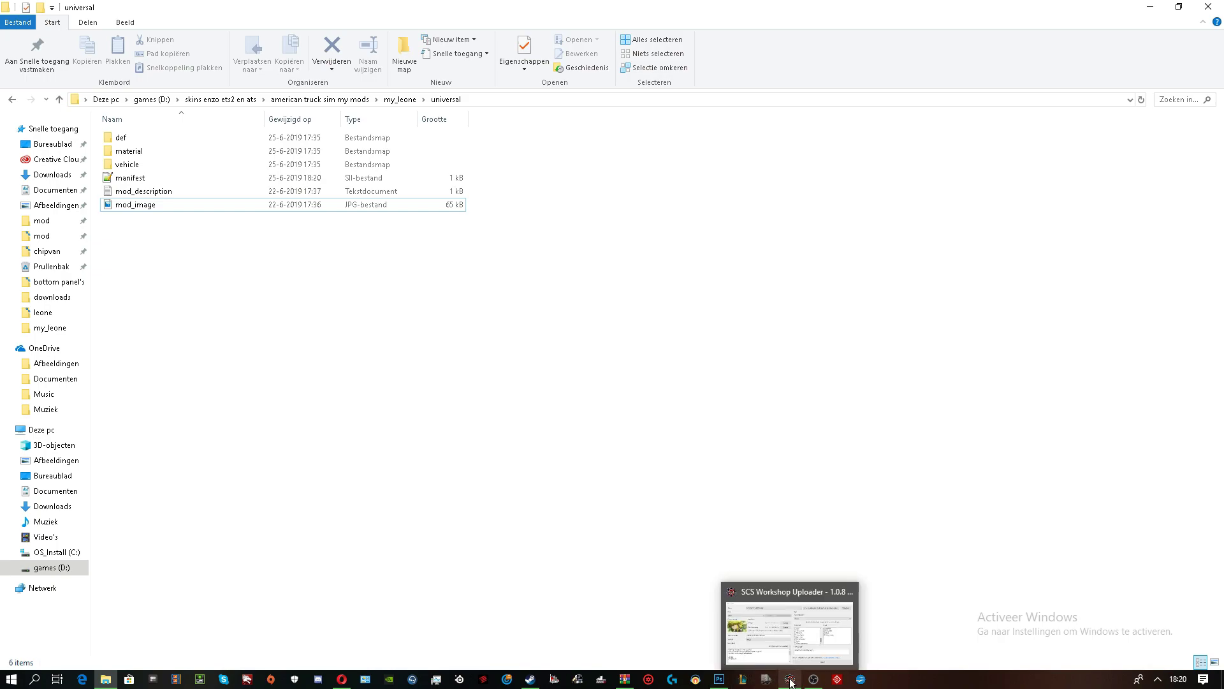
Switch to Photoshop and select the entire akame mine ws image.
click(718, 680)
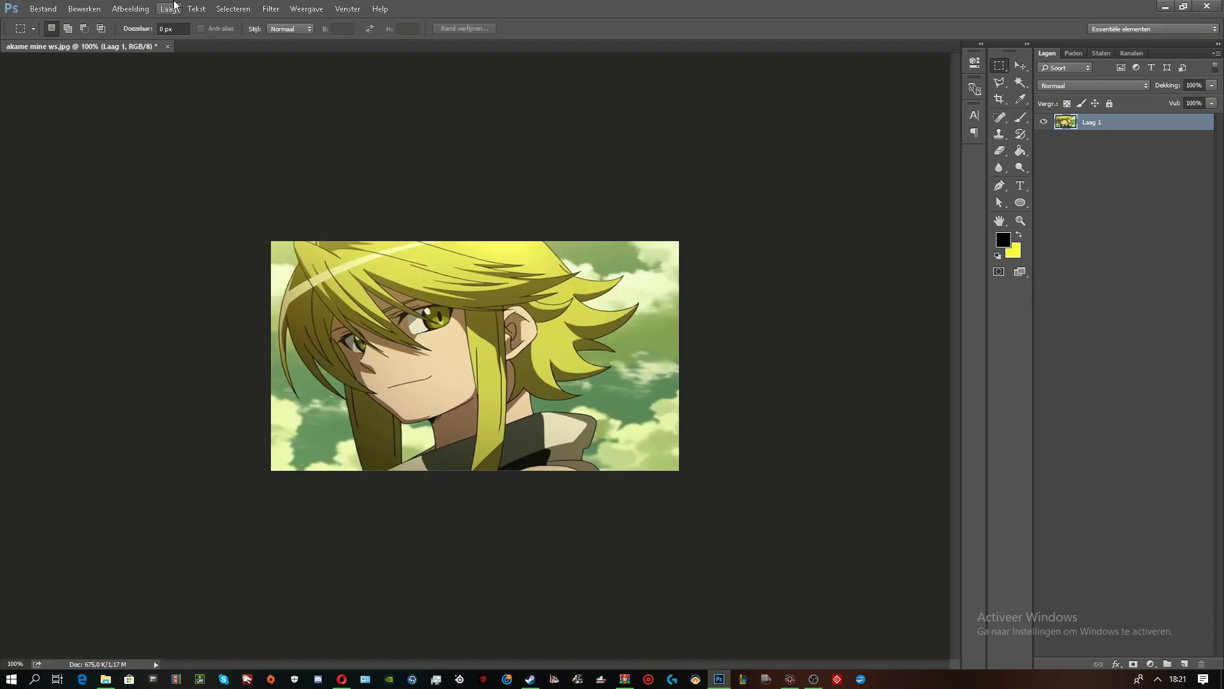
click(232, 9)
click(231, 23)
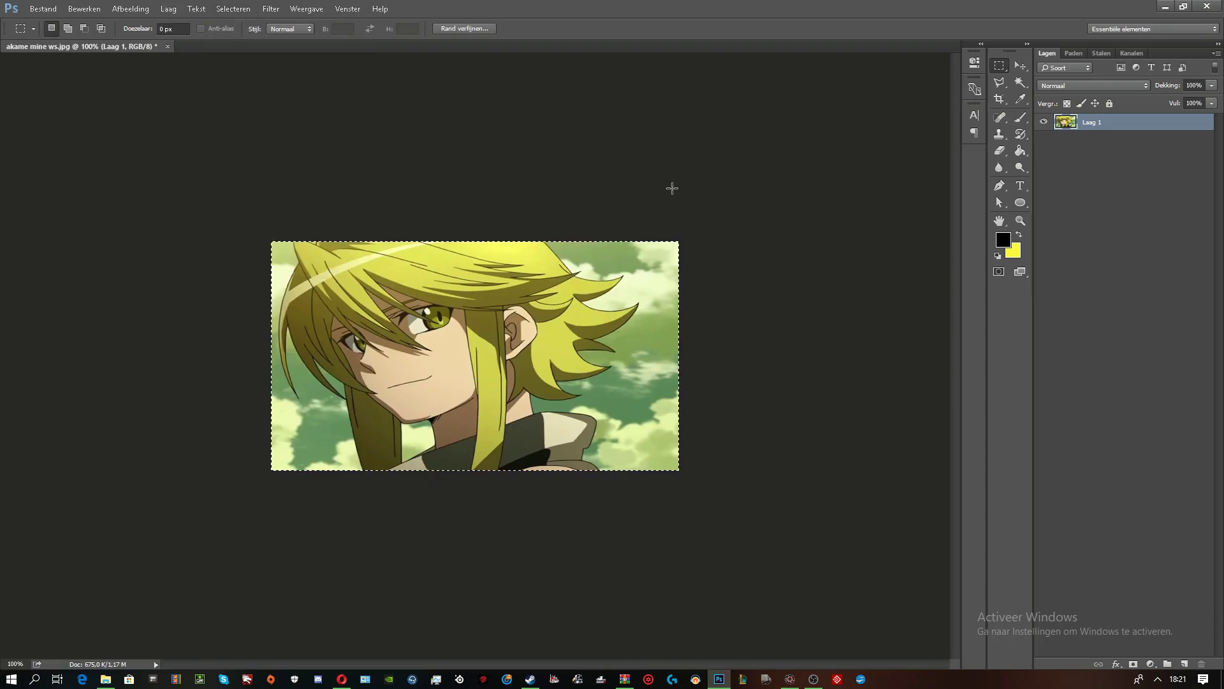
Confirm a new image would be 640 × 360 pixels, then quit Photoshop without saving.
click(43, 9)
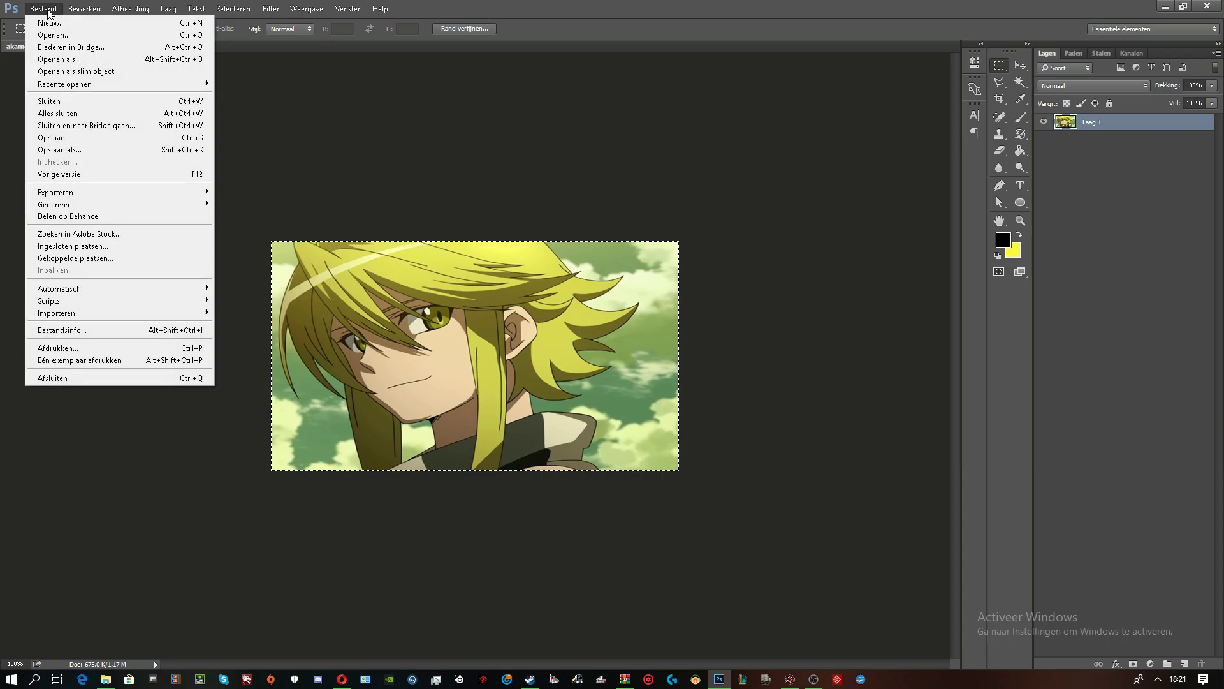
click(58, 24)
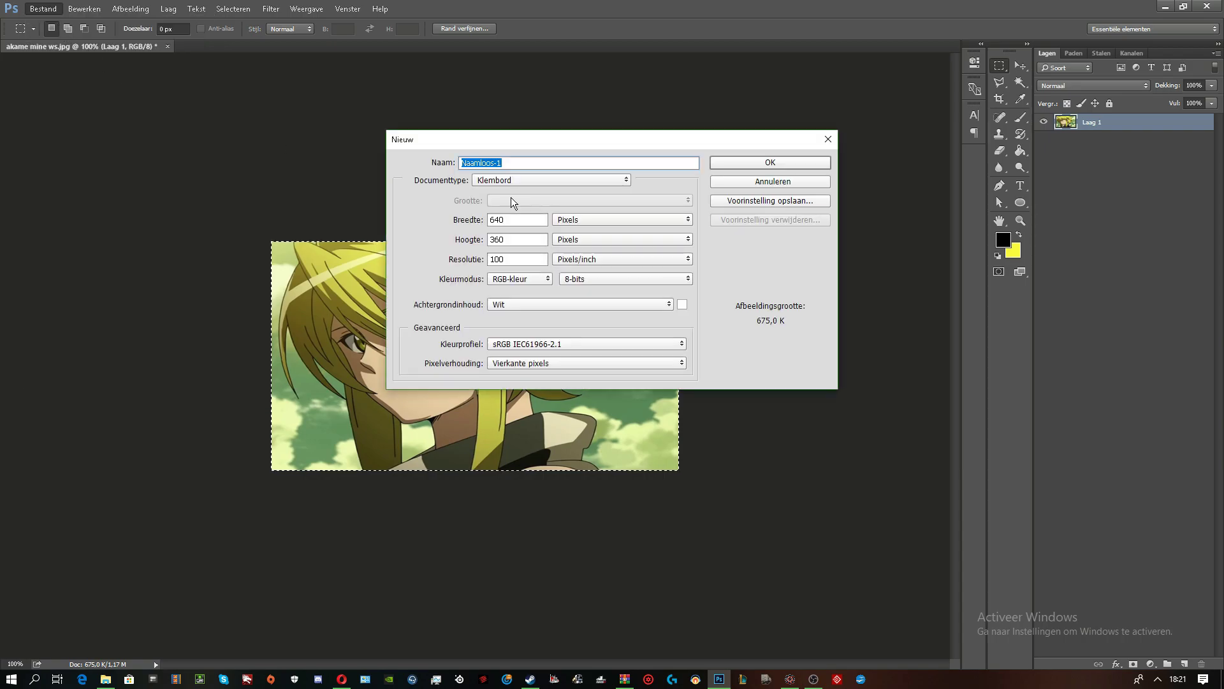
click(469, 220)
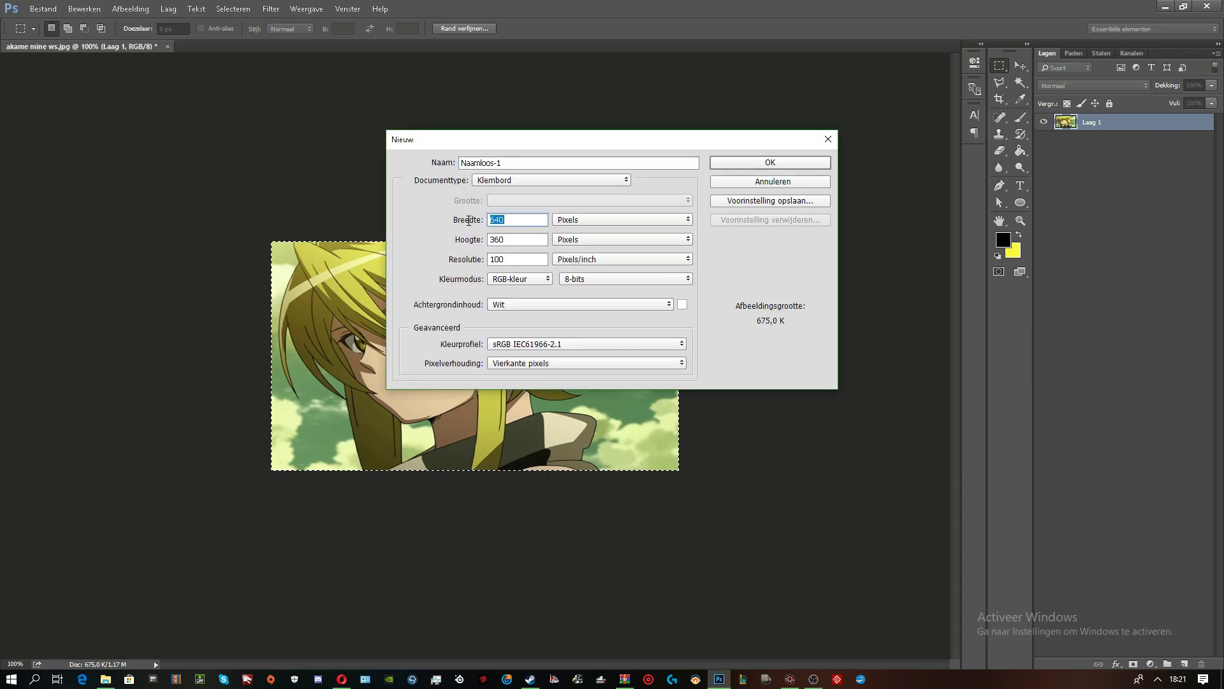
click(516, 233)
click(829, 139)
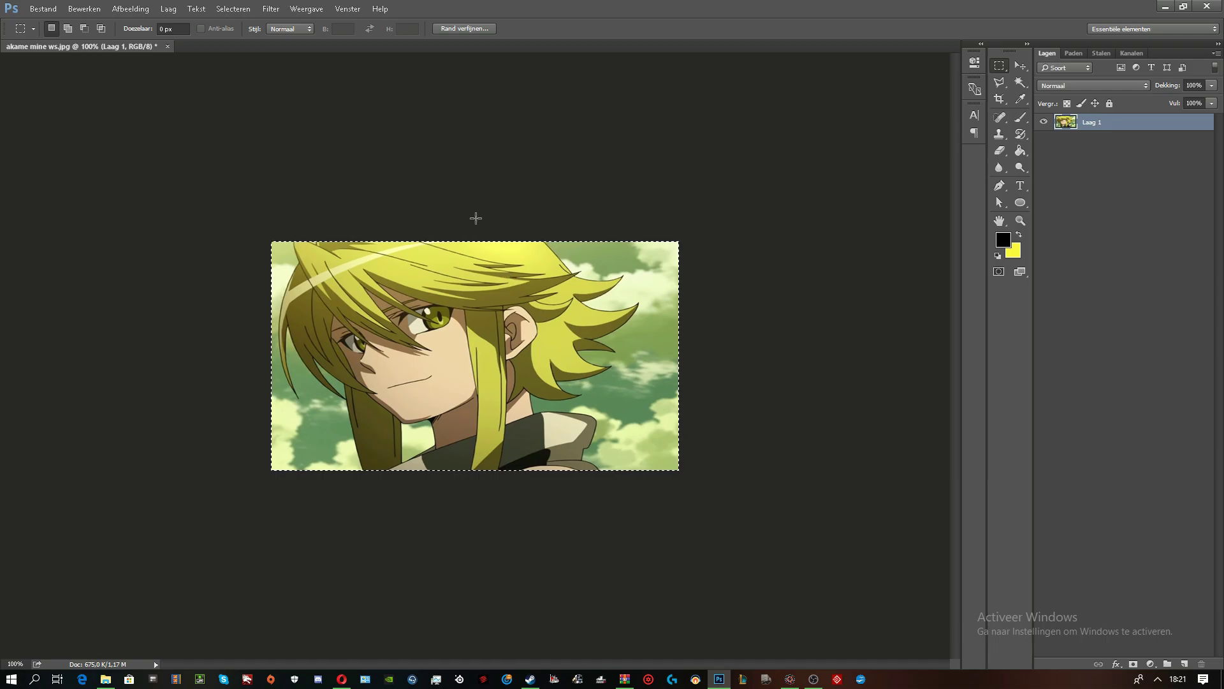
click(1207, 5)
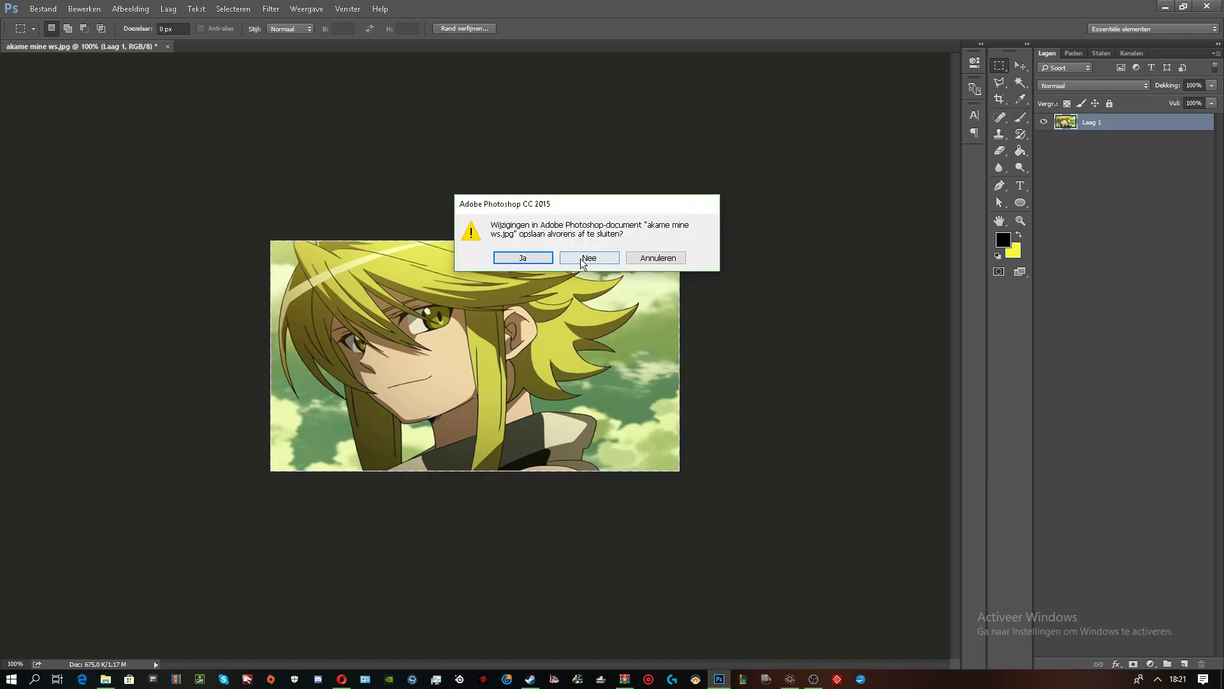
click(581, 258)
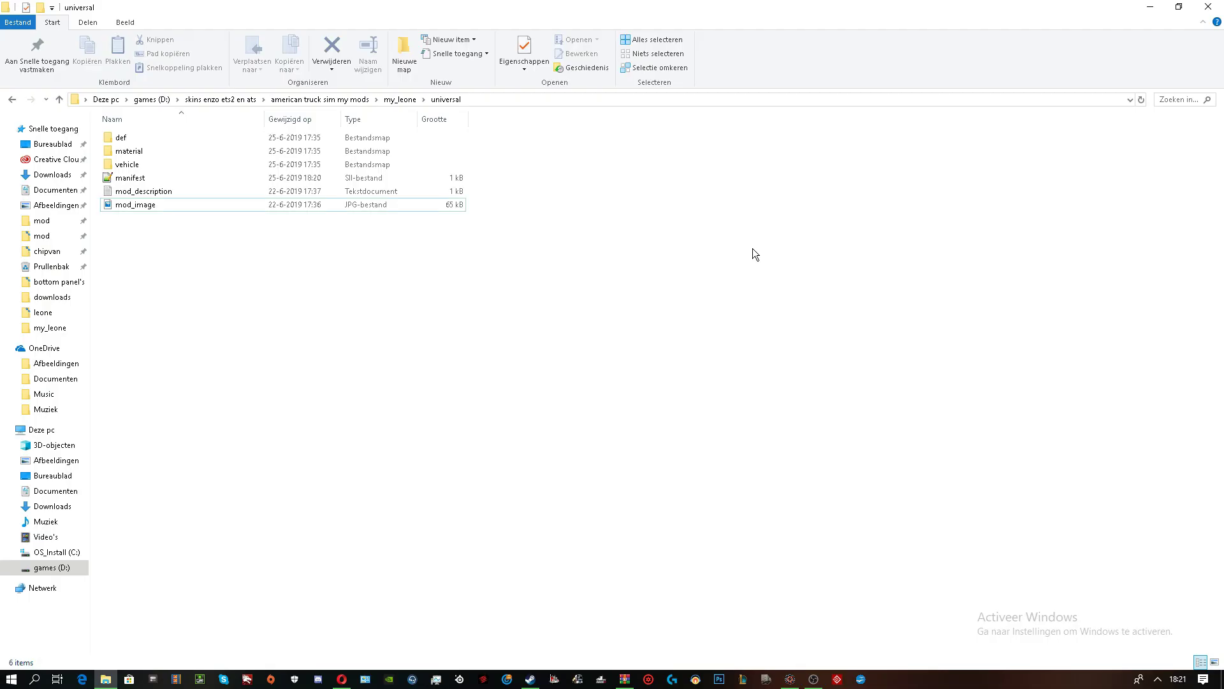
Browse for a different mod data folder in the uploader, then cancel to keep the current one.
click(788, 683)
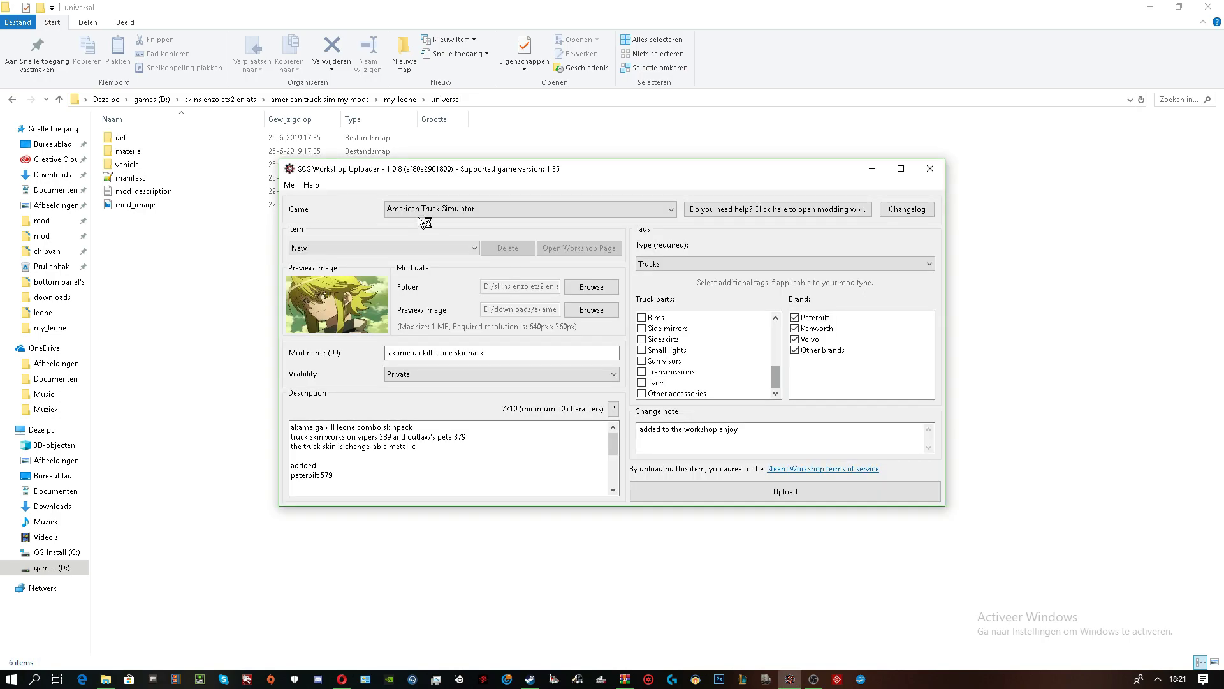
click(598, 289)
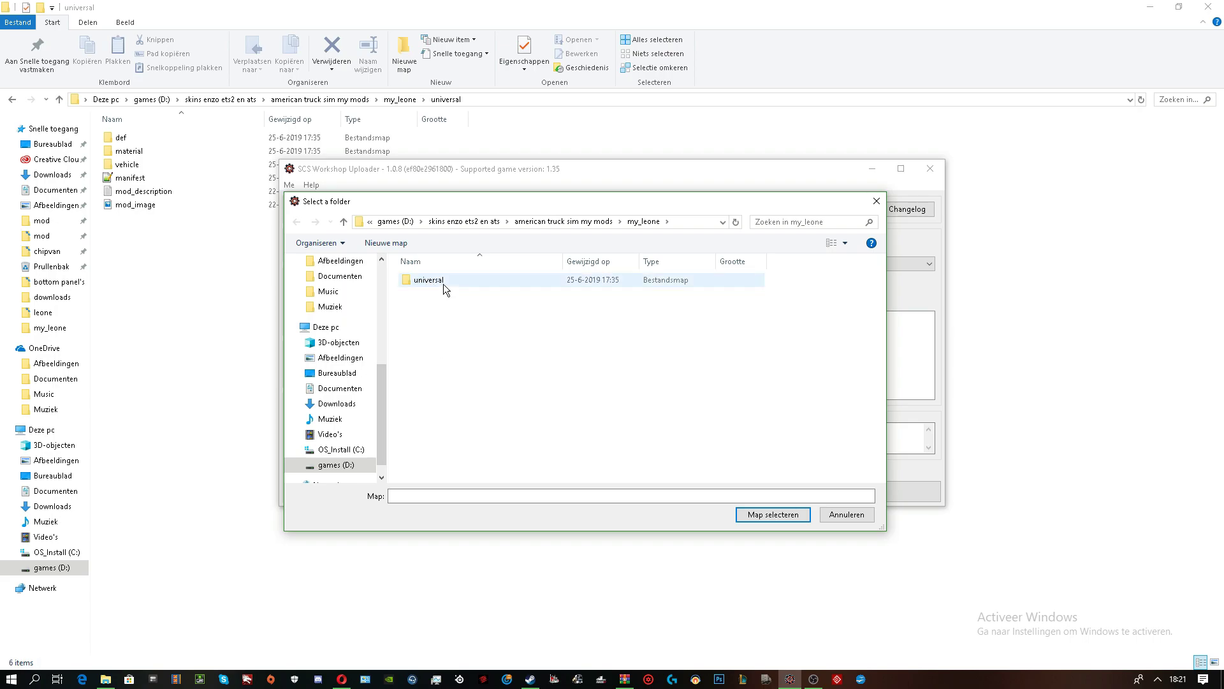
click(855, 514)
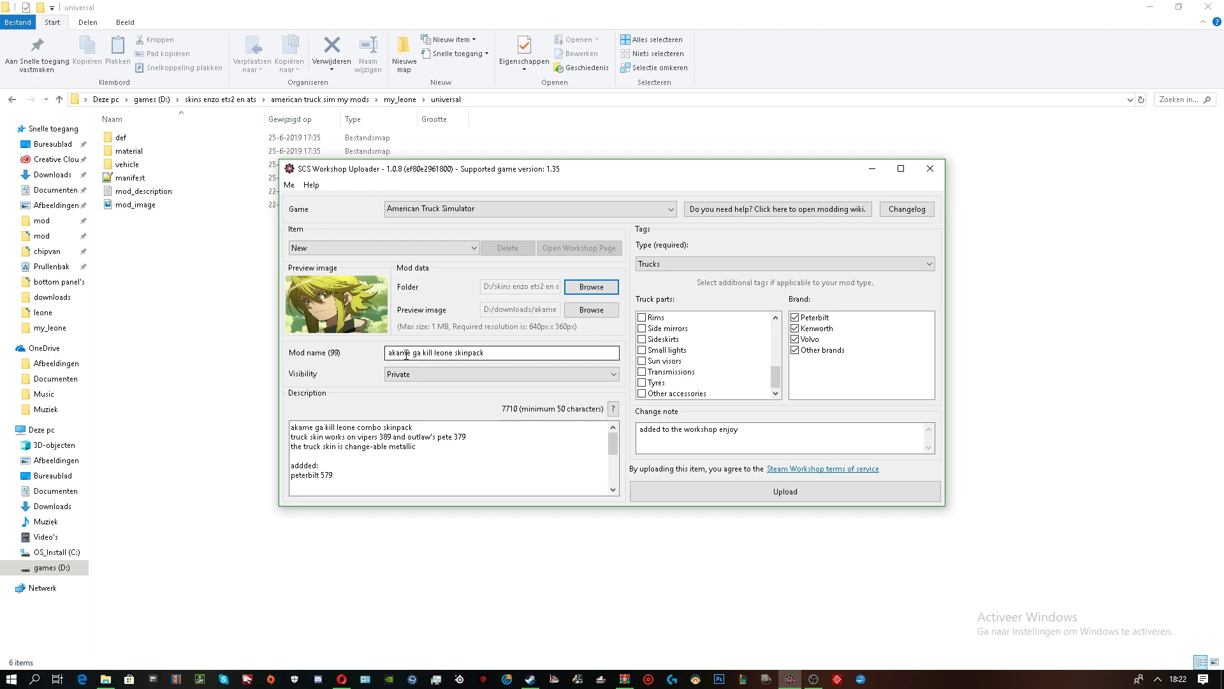
drag(390, 352, 504, 352)
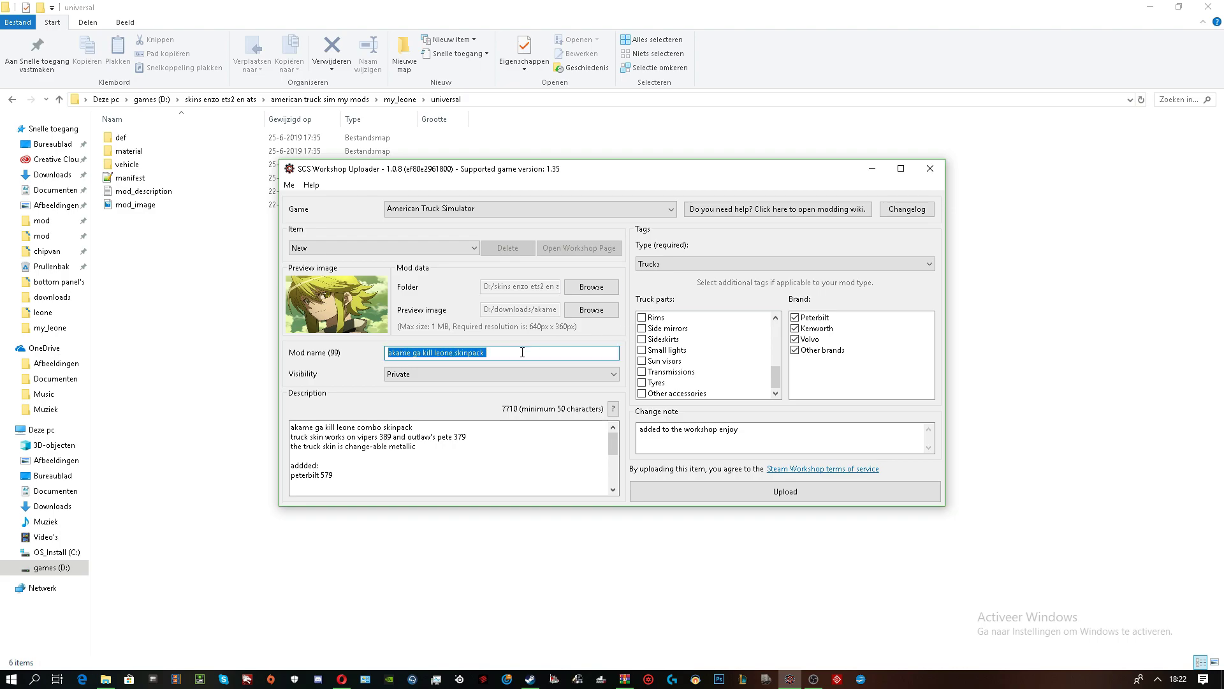
click(500, 352)
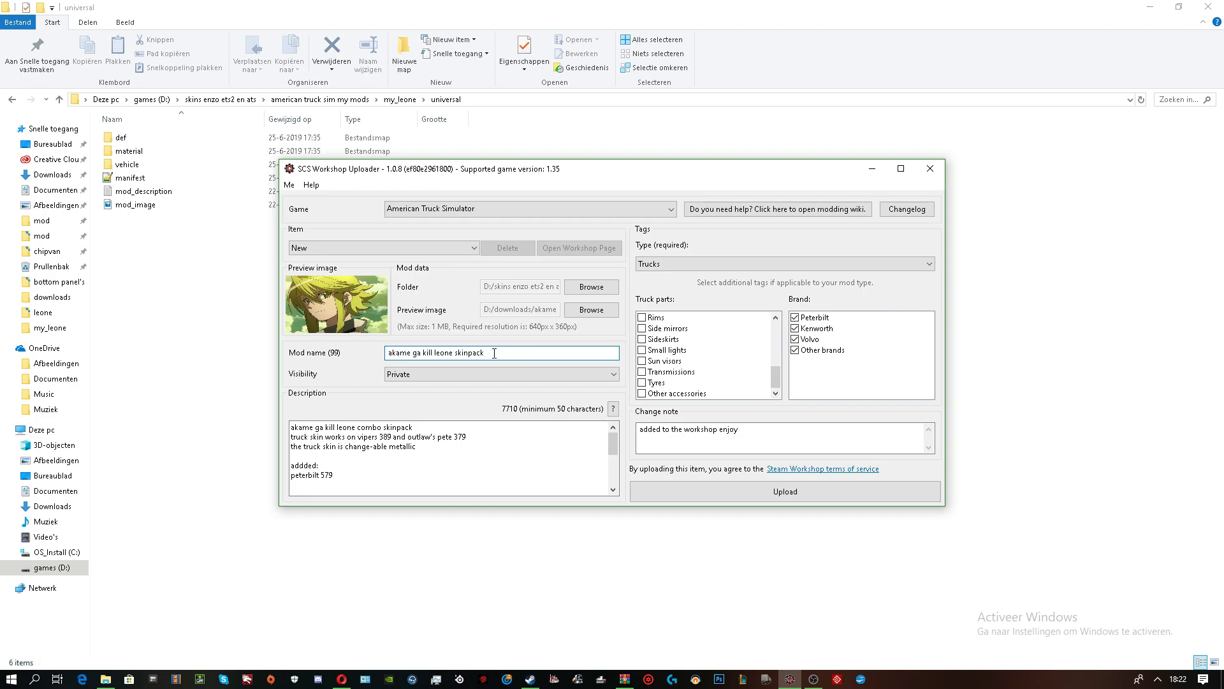
drag(496, 352, 386, 352)
click(386, 353)
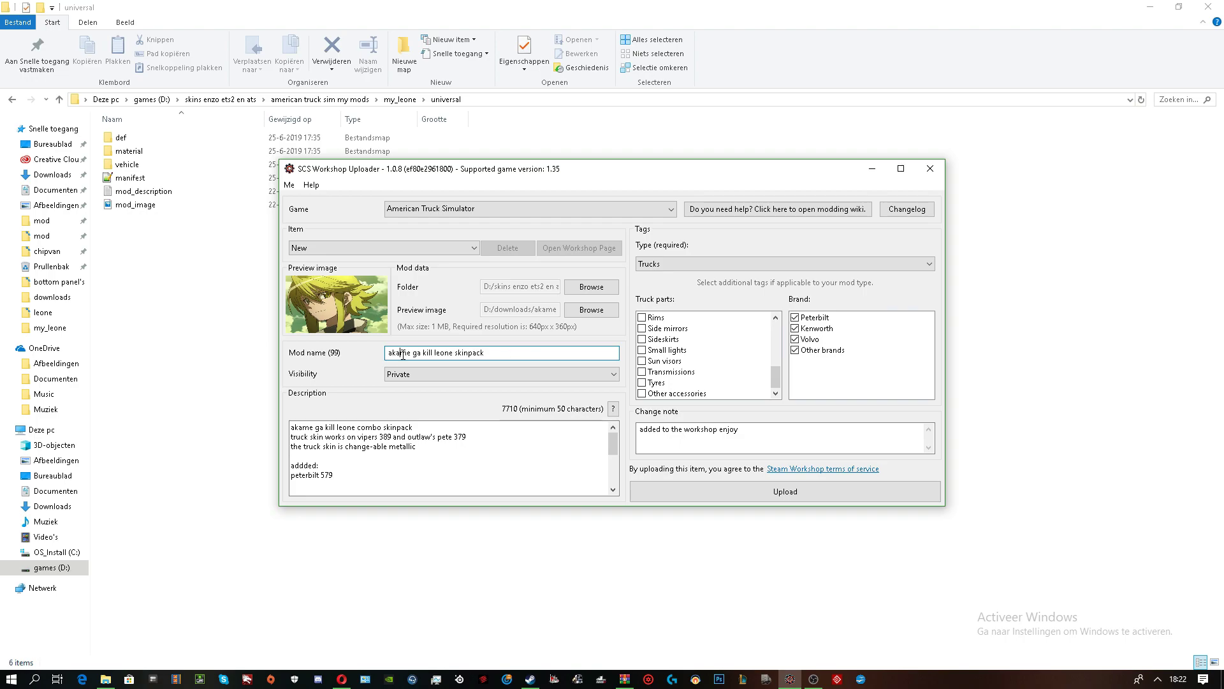
click(303, 427)
scroll(441, 453, down, 5)
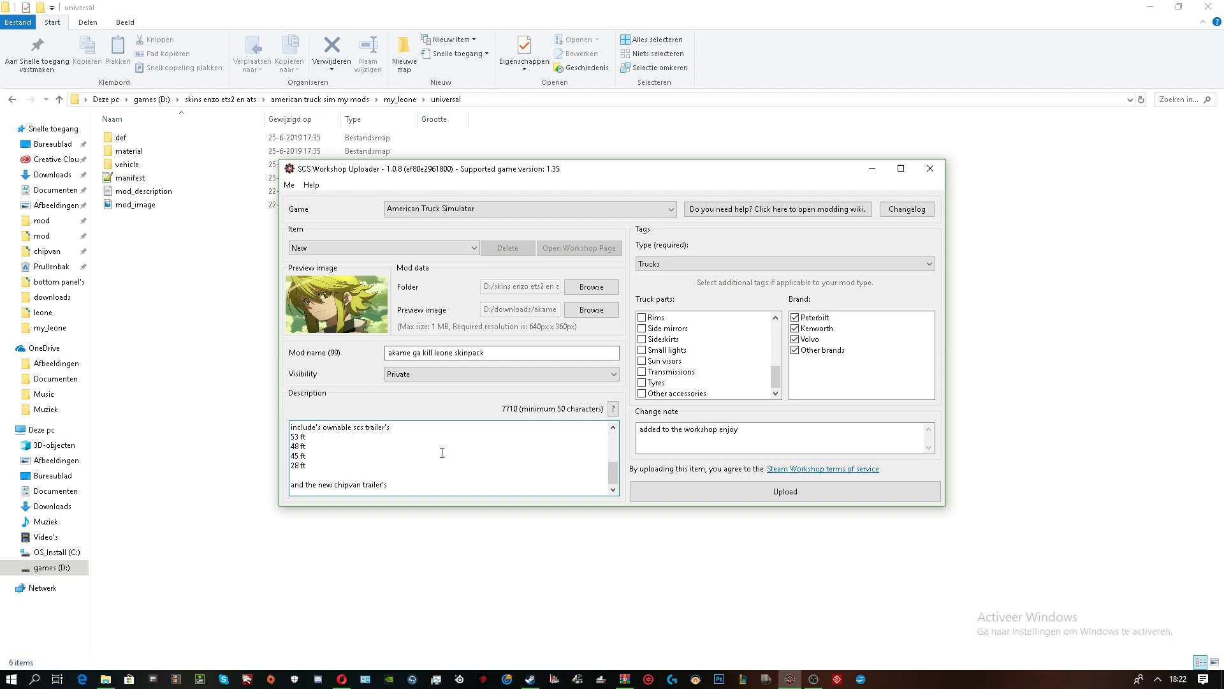
scroll(442, 453, up, 5)
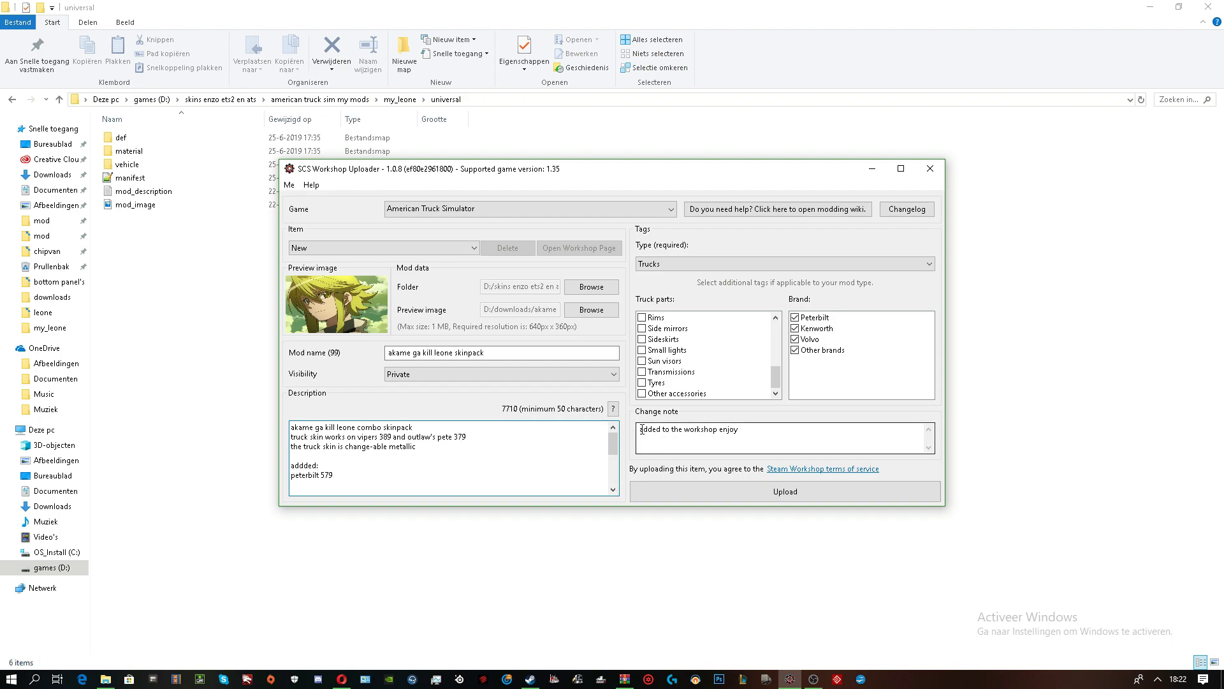
triple_click(718, 429)
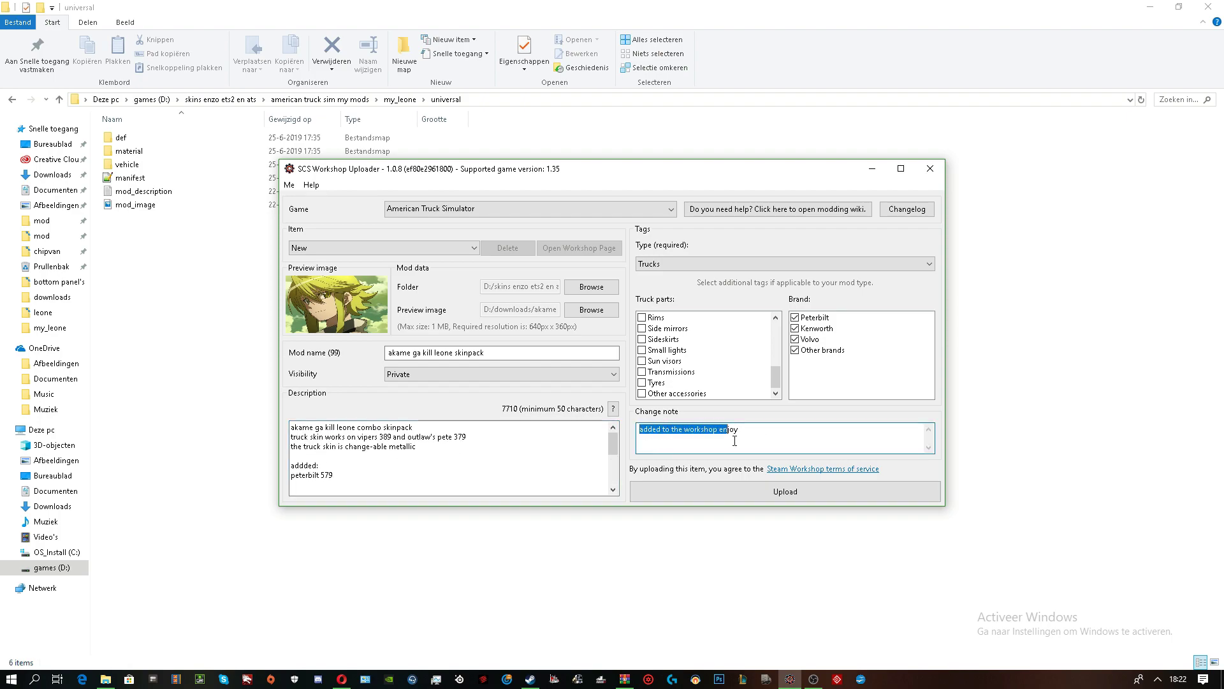
click(767, 438)
drag(775, 377, 775, 364)
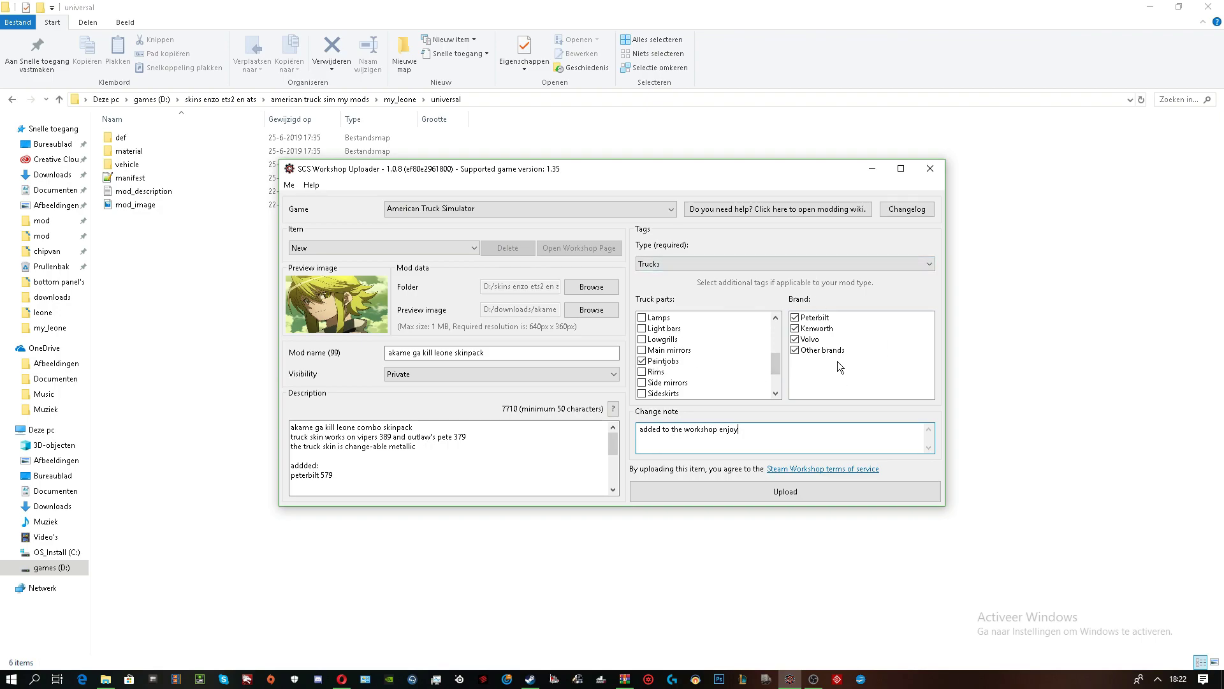
click(769, 501)
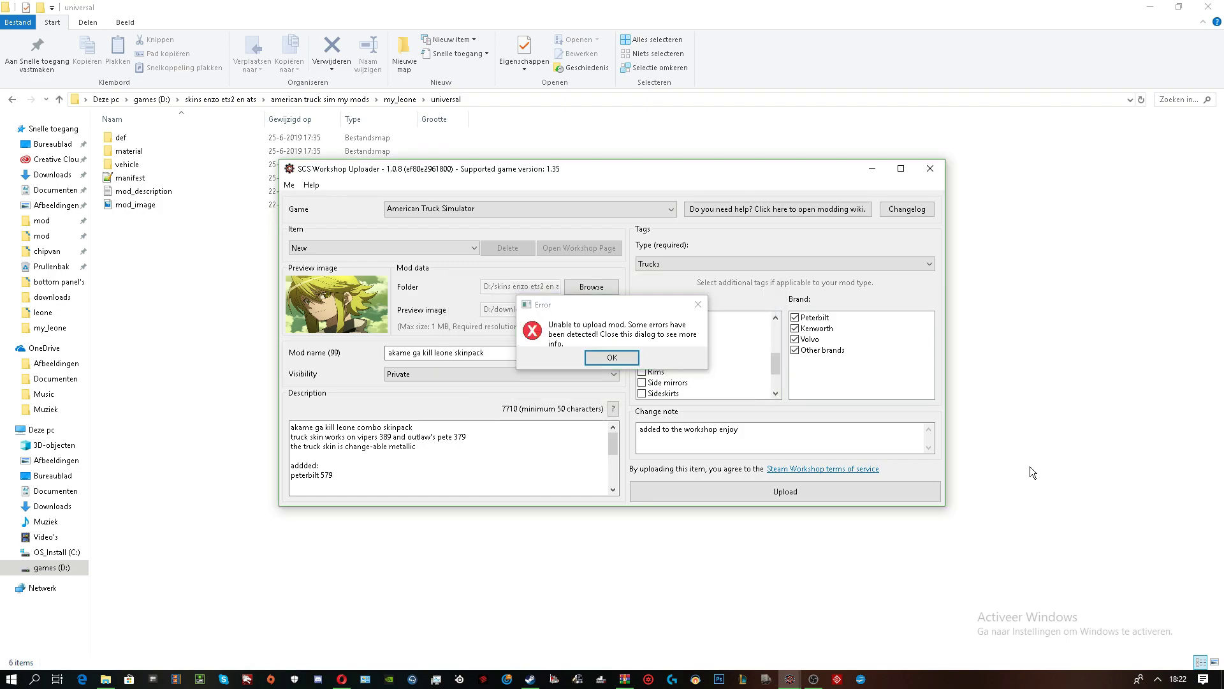
click(612, 357)
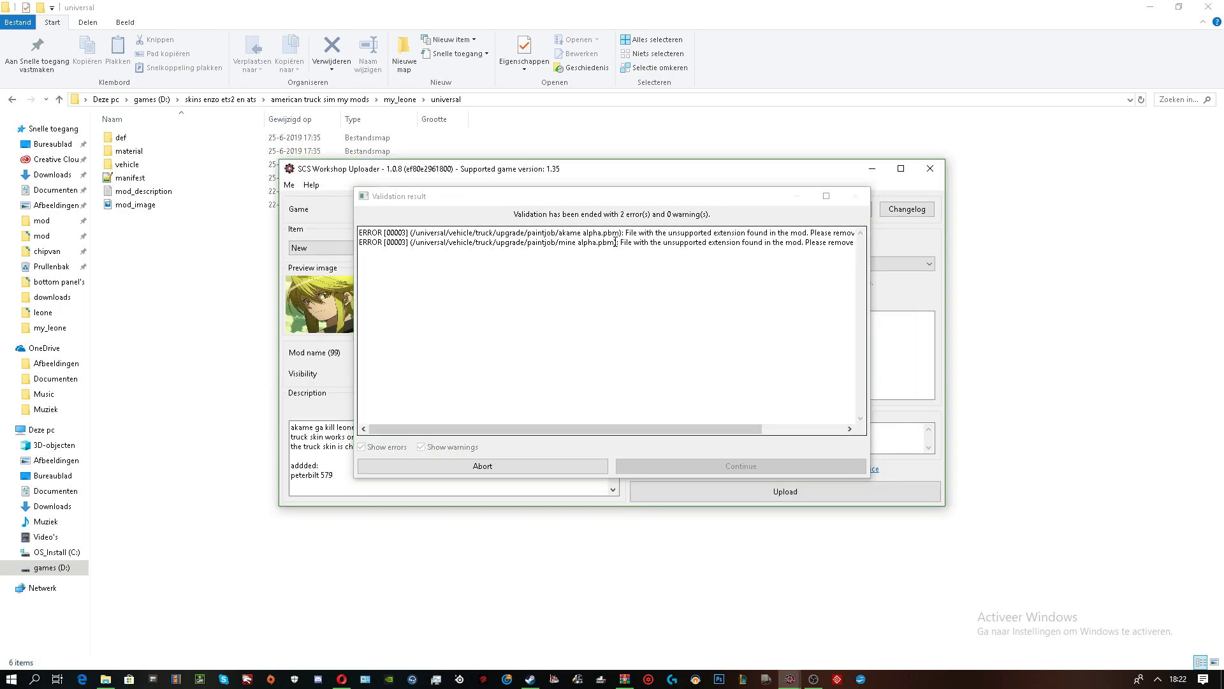
click(537, 468)
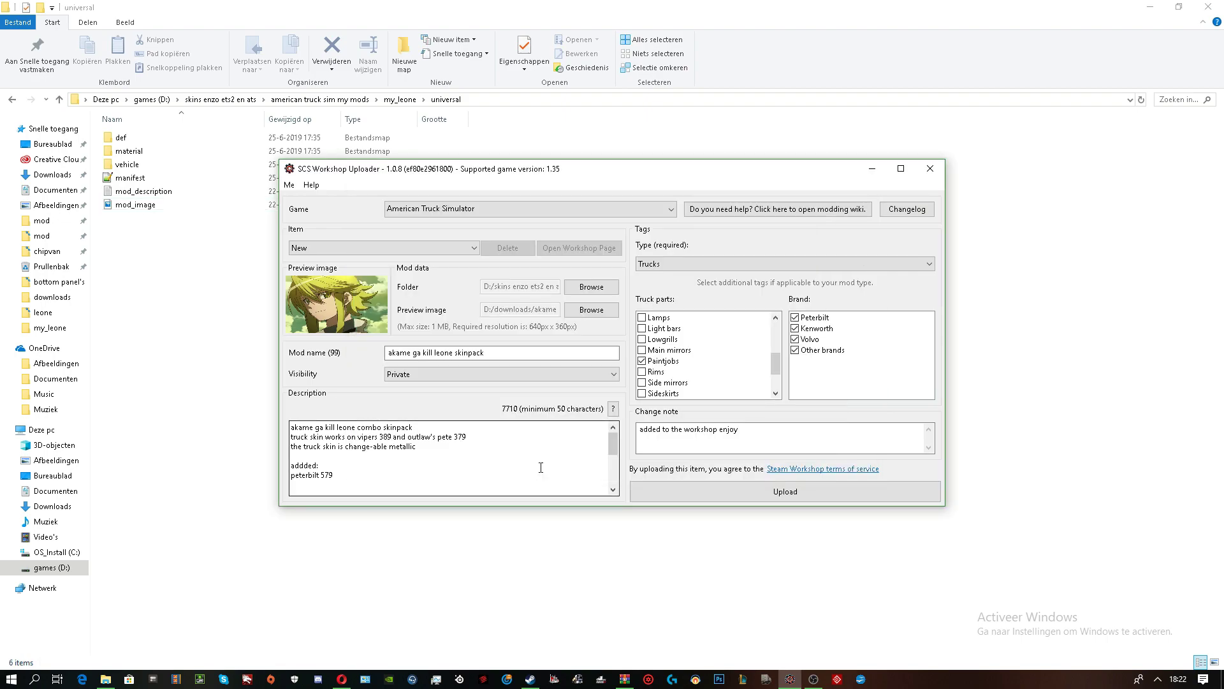
Navigate to universal > vehicle > truck > upgrade > paintjob.
click(198, 324)
double_click(131, 164)
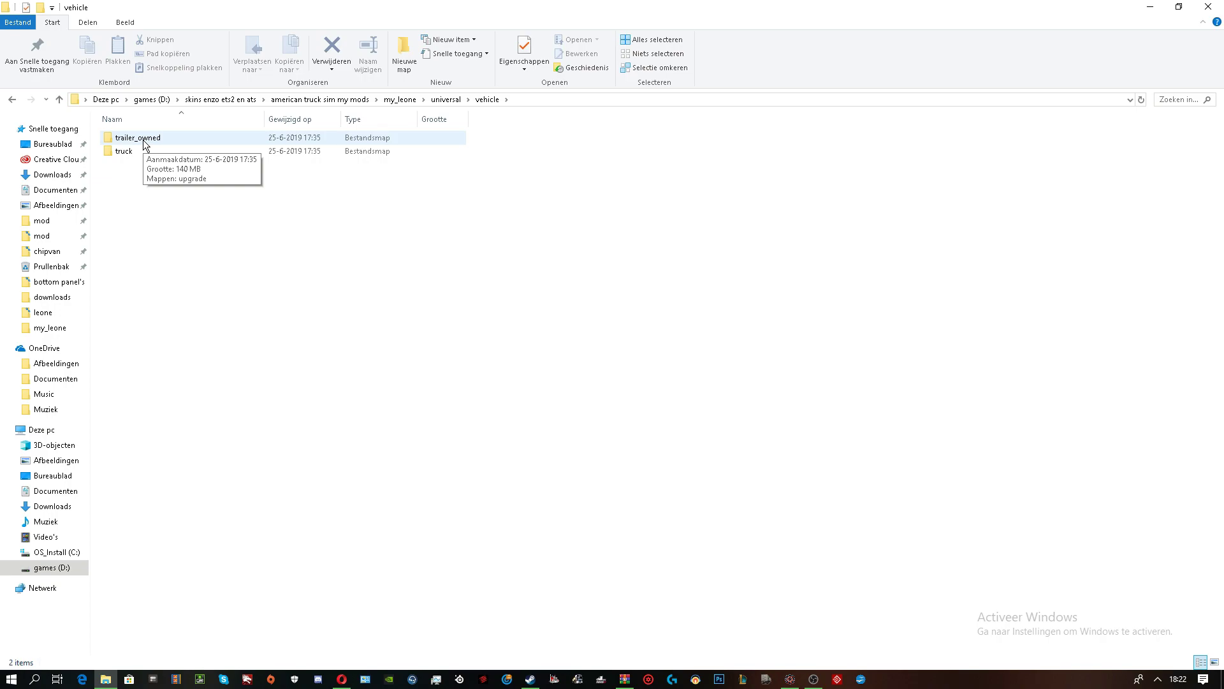
double_click(143, 140)
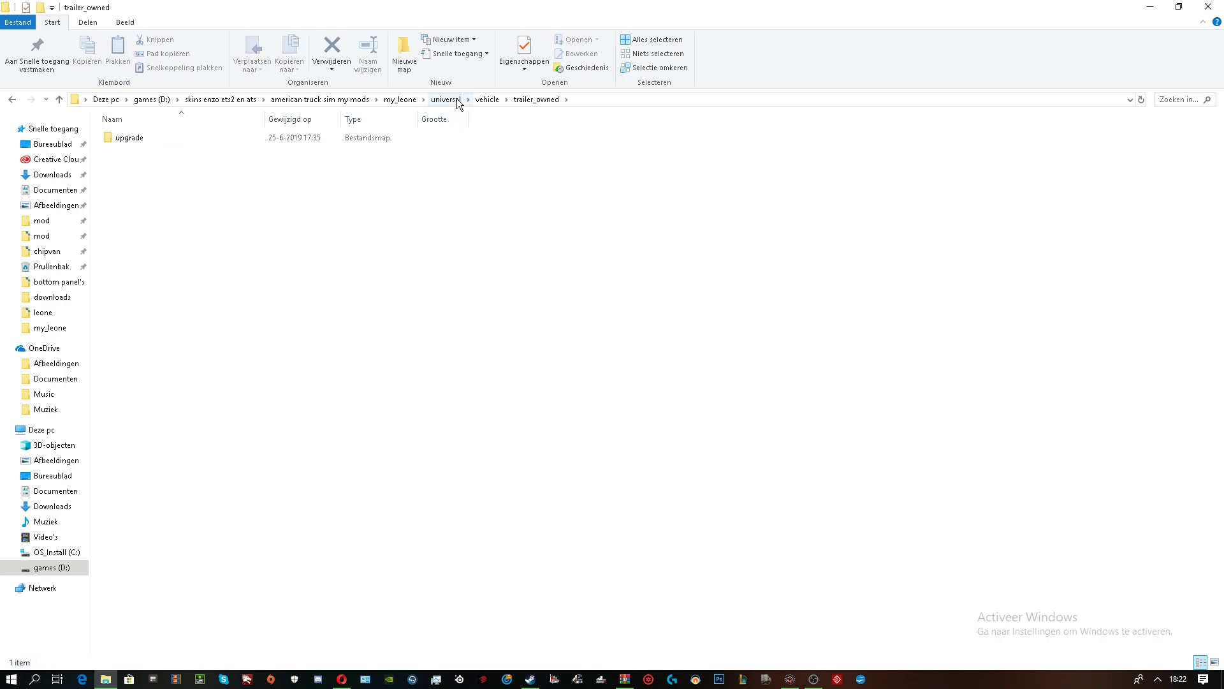
click(485, 100)
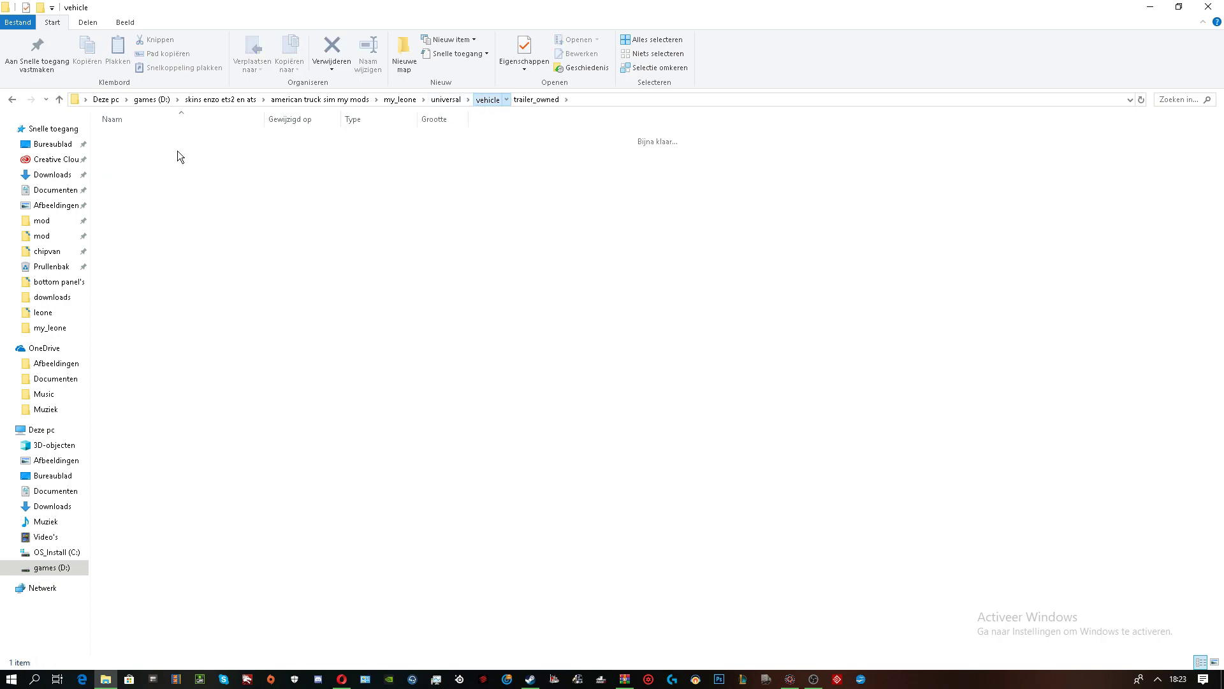
double_click(142, 152)
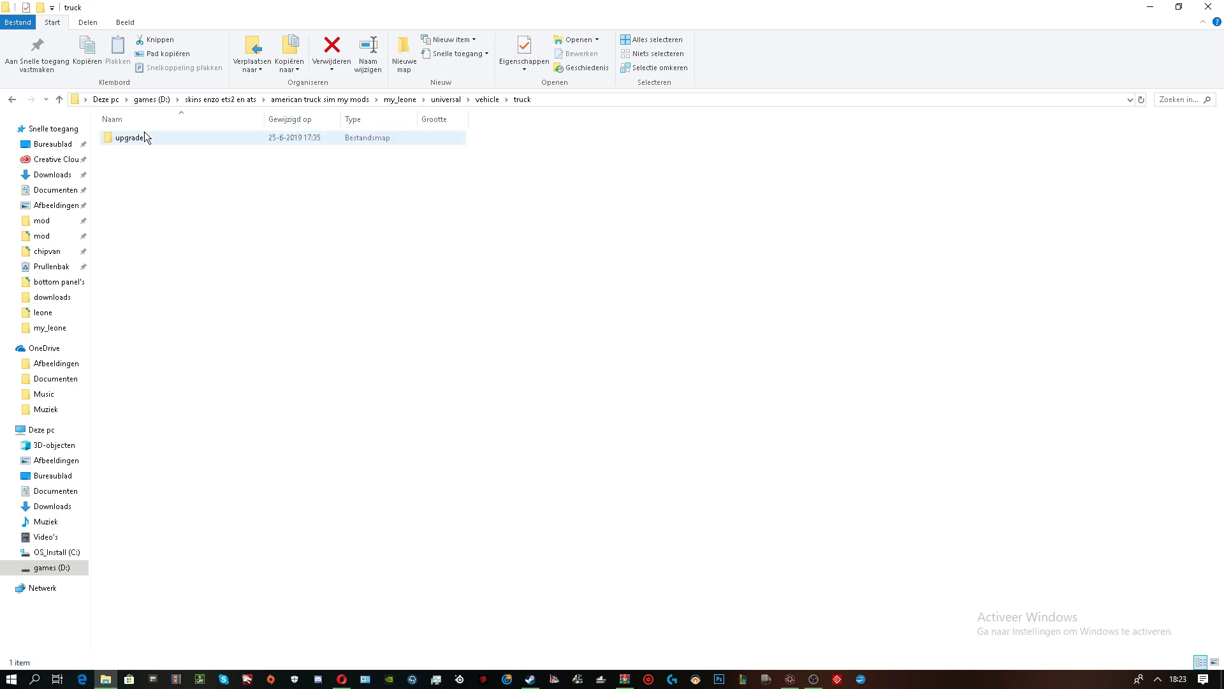
double_click(143, 139)
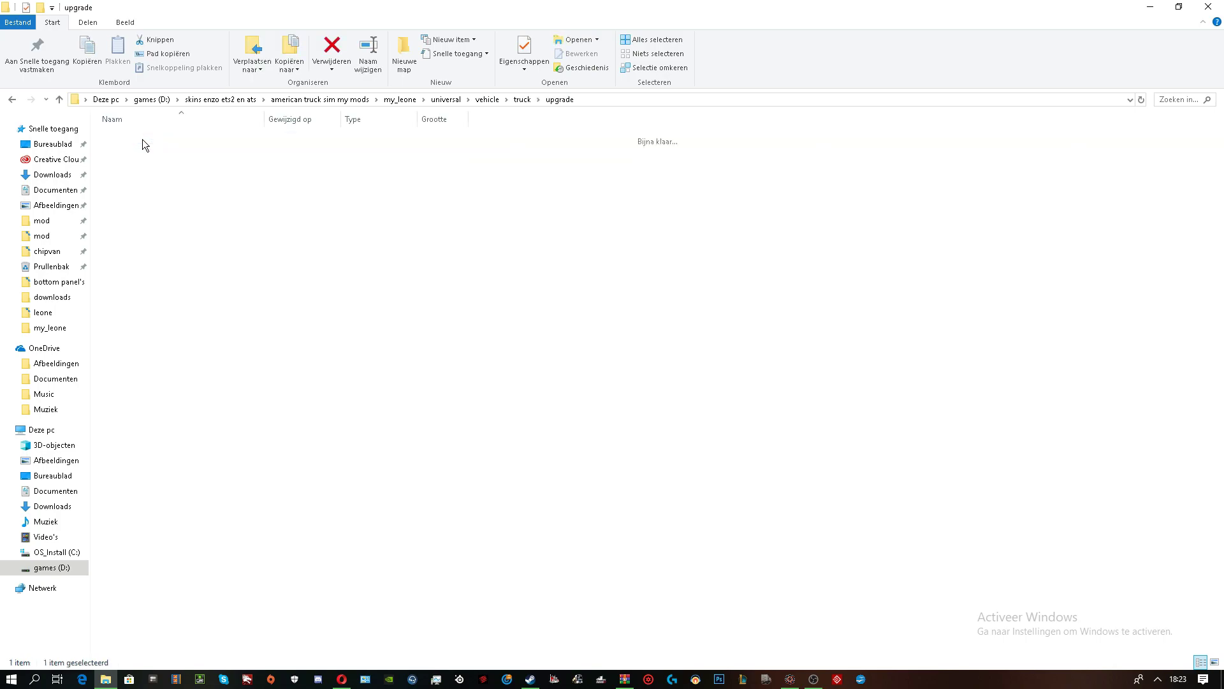
double_click(143, 139)
Delete the akame alpha and mine alpha PBM files.
drag(201, 261, 114, 151)
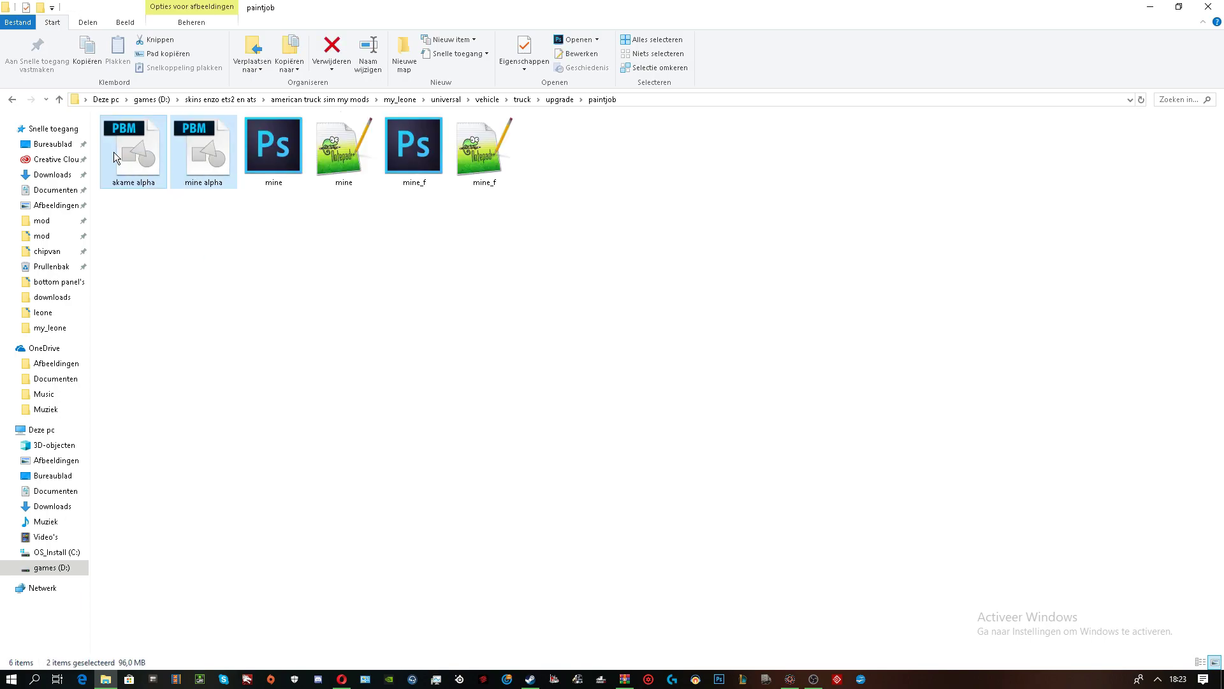
key(Delete)
right_click(356, 426)
click(840, 235)
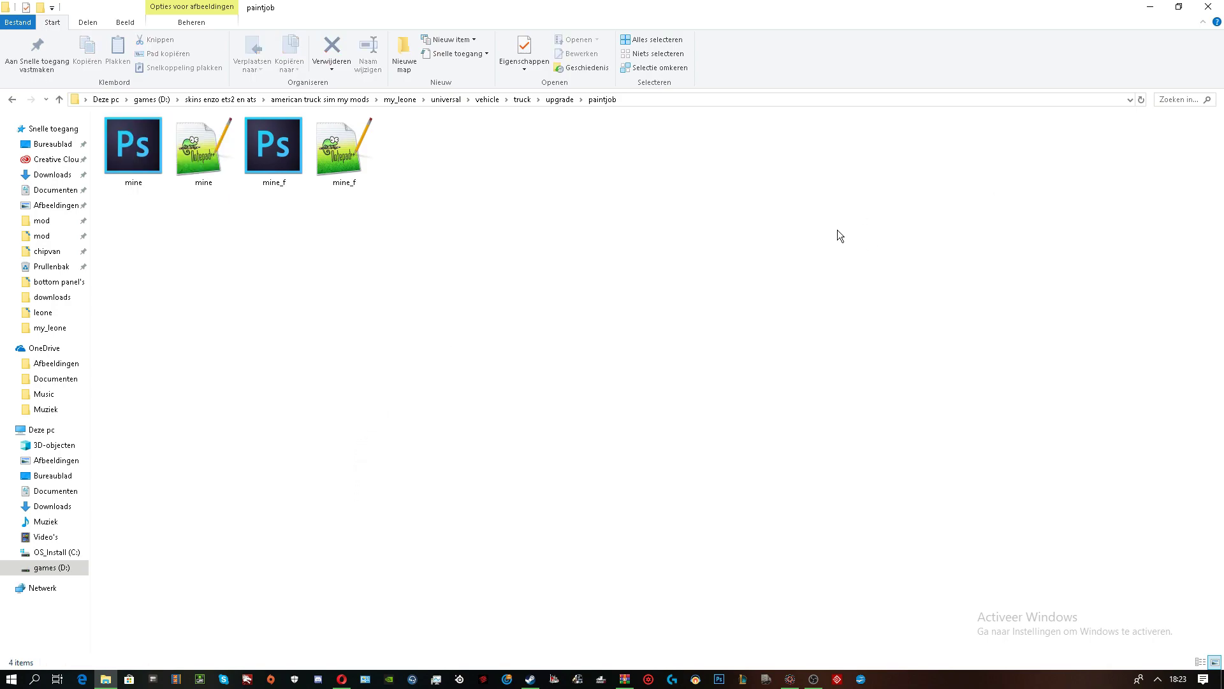
Return to the my_leone folder and bring the Workshop Uploader forward.
click(338, 99)
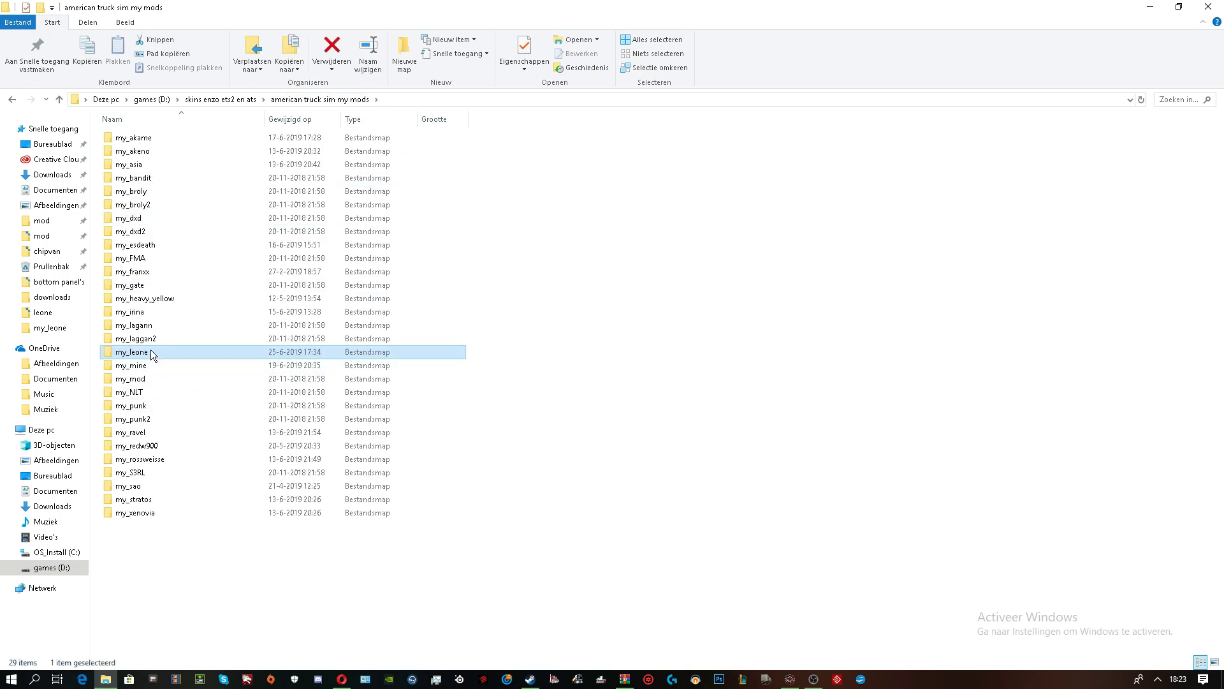
double_click(150, 352)
mouse_move(811, 676)
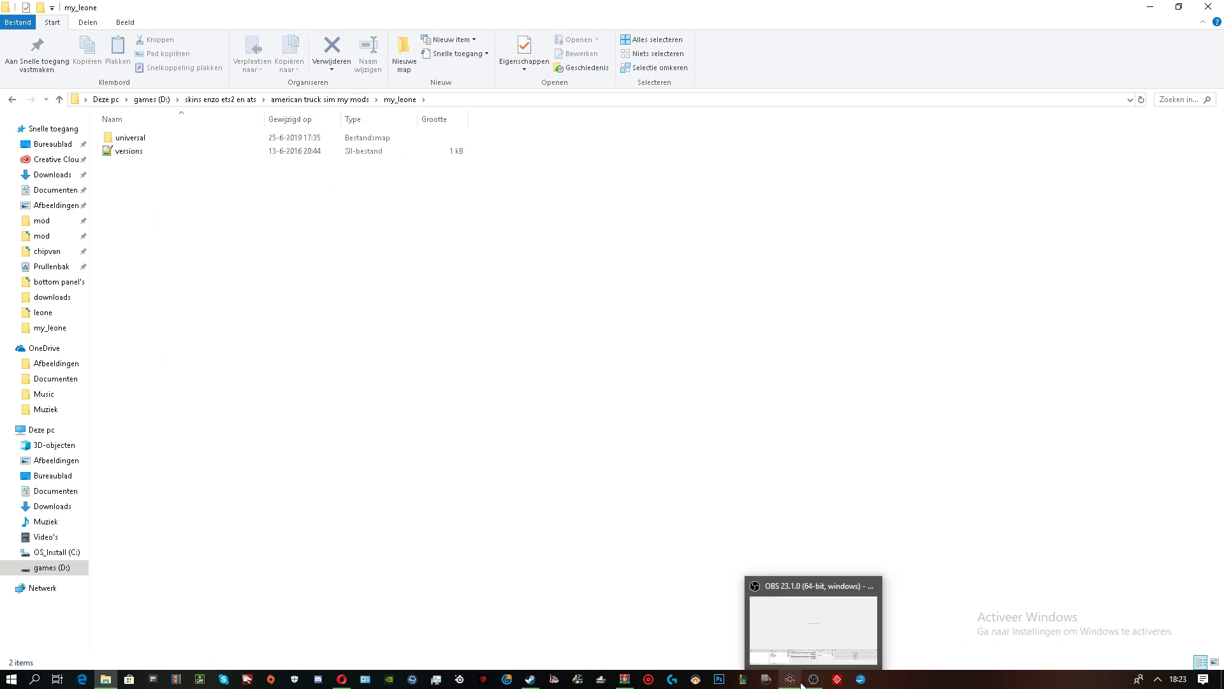
click(790, 644)
Restart the upload with change note 'added to the workshop enjoy' and view the Workshop items list.
click(741, 491)
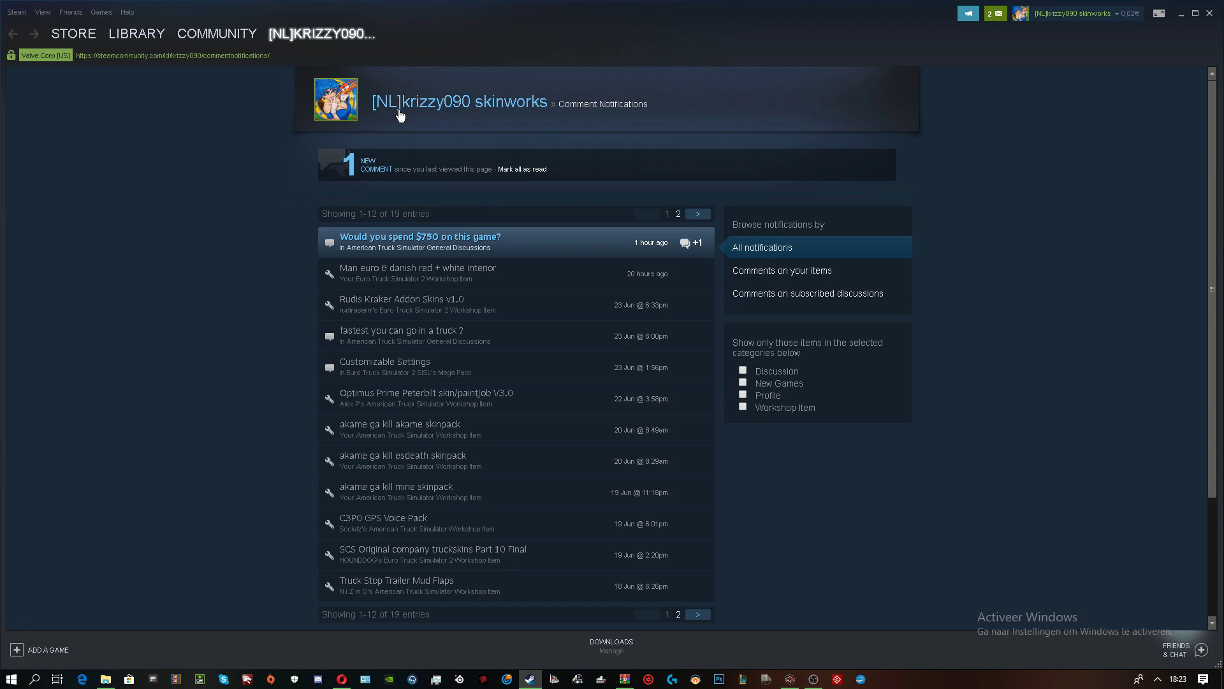
click(401, 115)
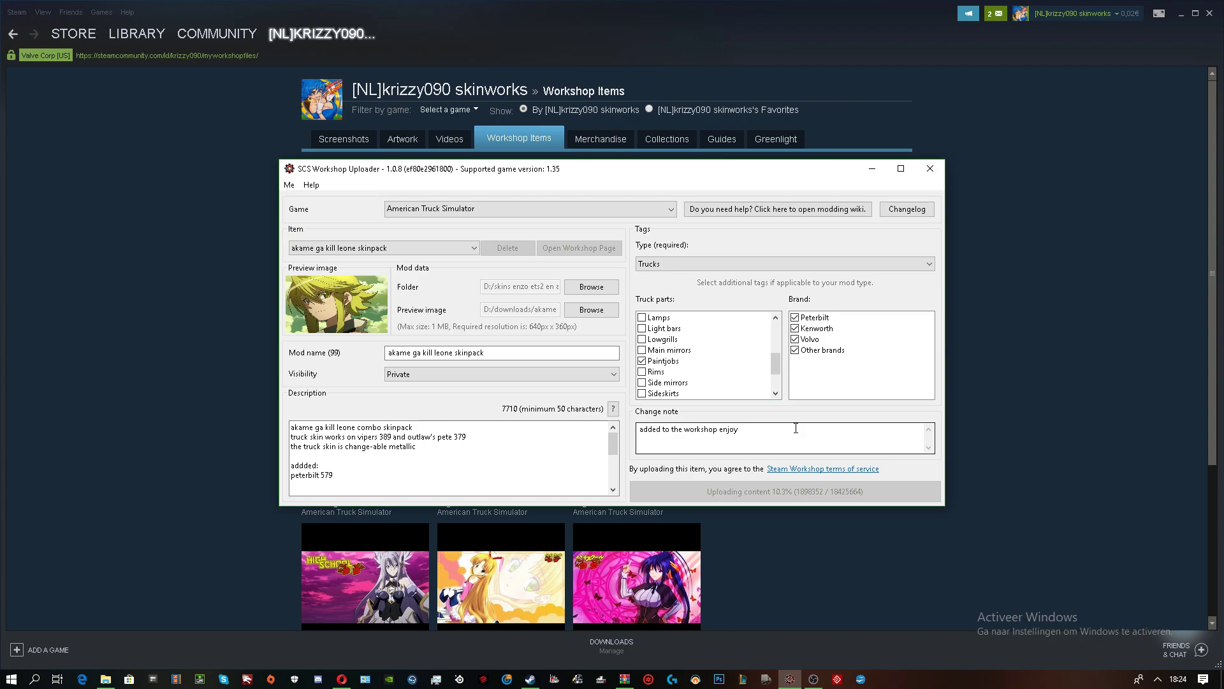
click(685, 430)
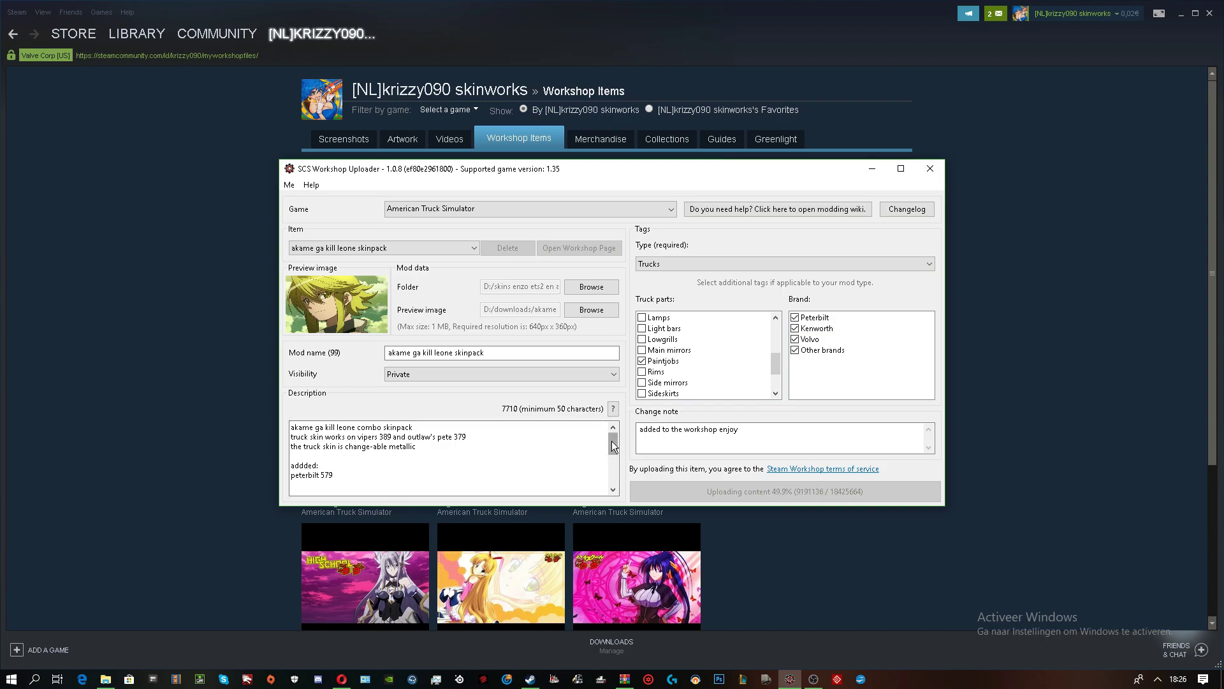
Remove the extra 'd' from 'addded' in the Description box.
drag(332, 475, 317, 455)
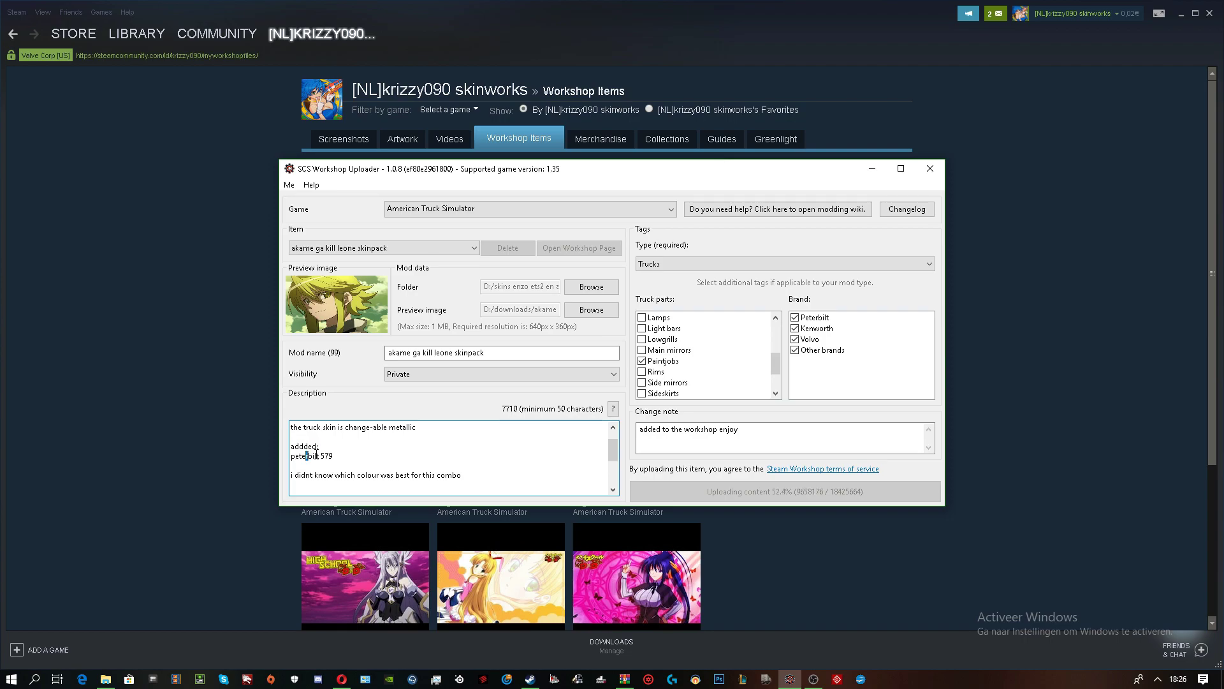
click(319, 455)
drag(336, 454, 291, 446)
click(309, 446)
key(BackSpace)
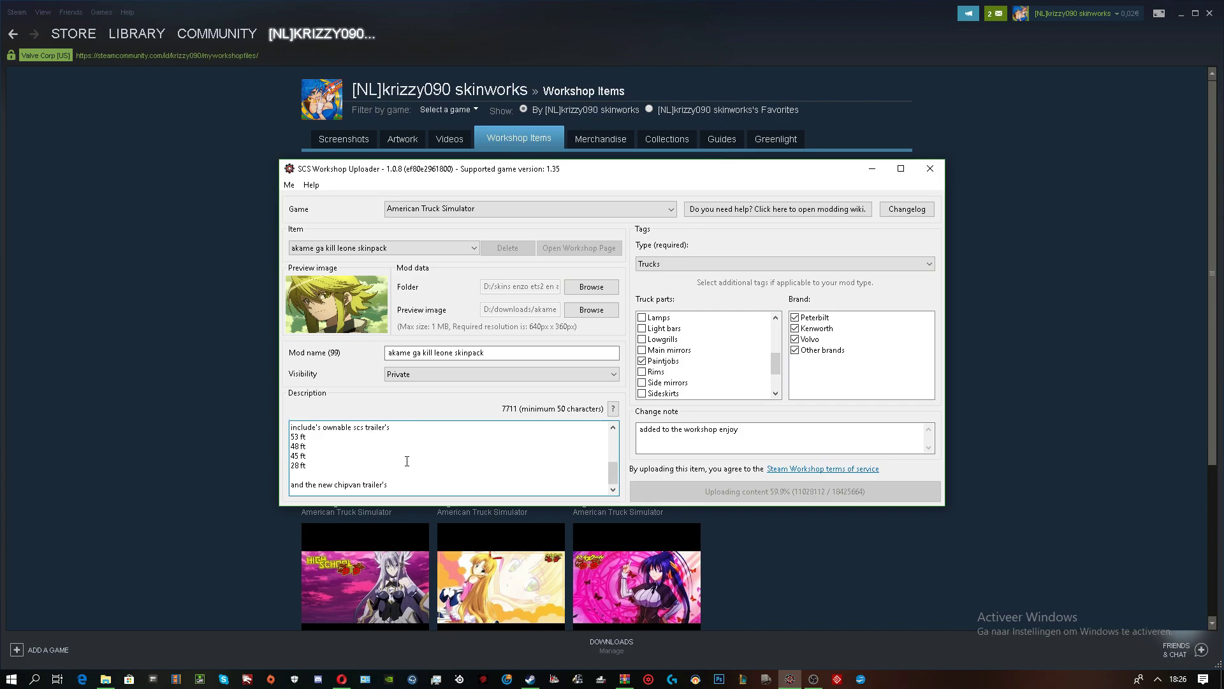
scroll(408, 461, up, 1)
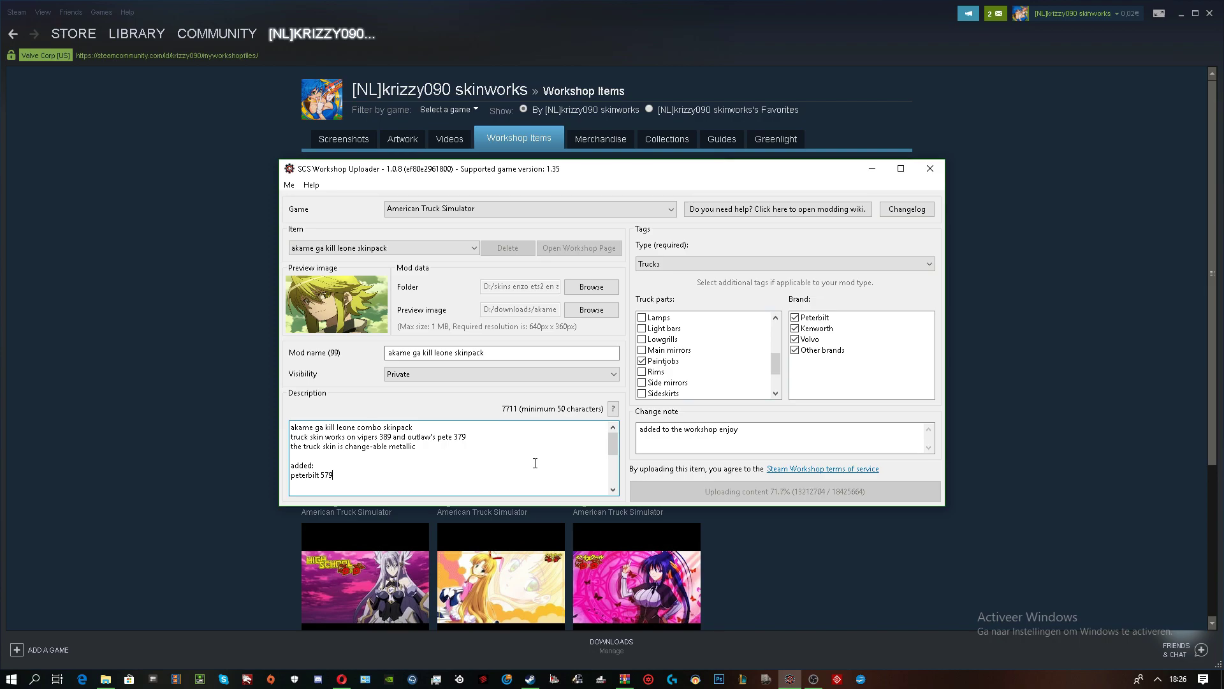
right_click(535, 462)
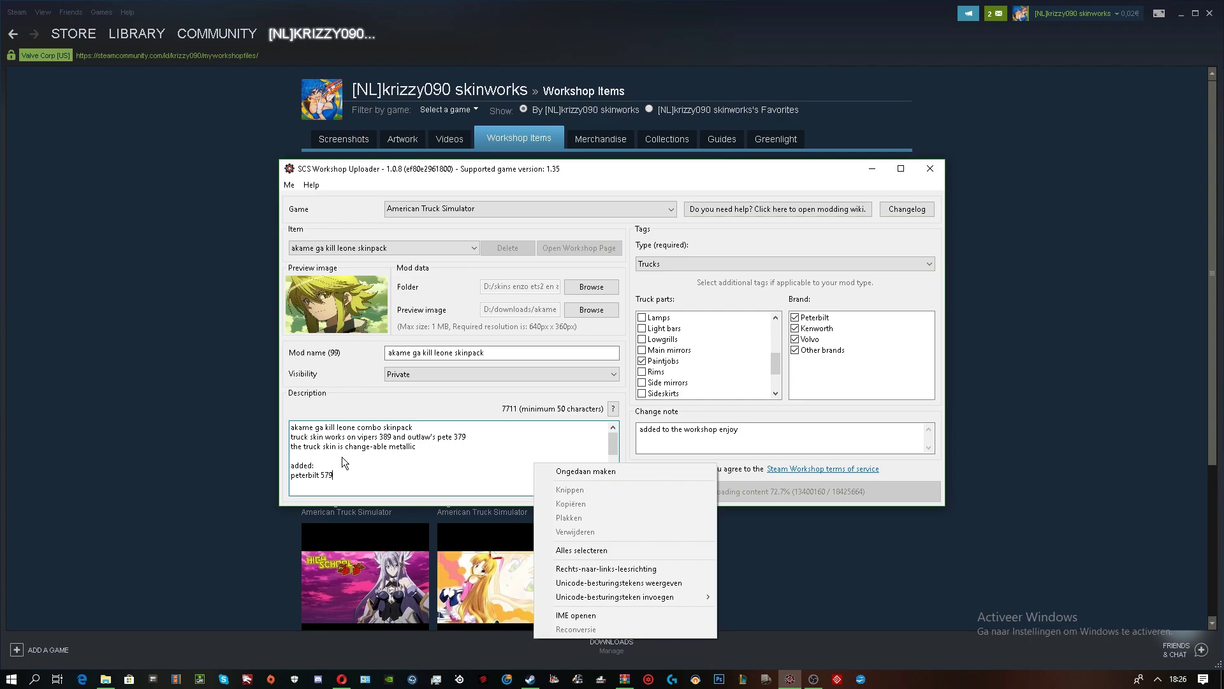
Dismiss the context menu and drag the uploader's bottom edge down while the upload finishes.
click(357, 474)
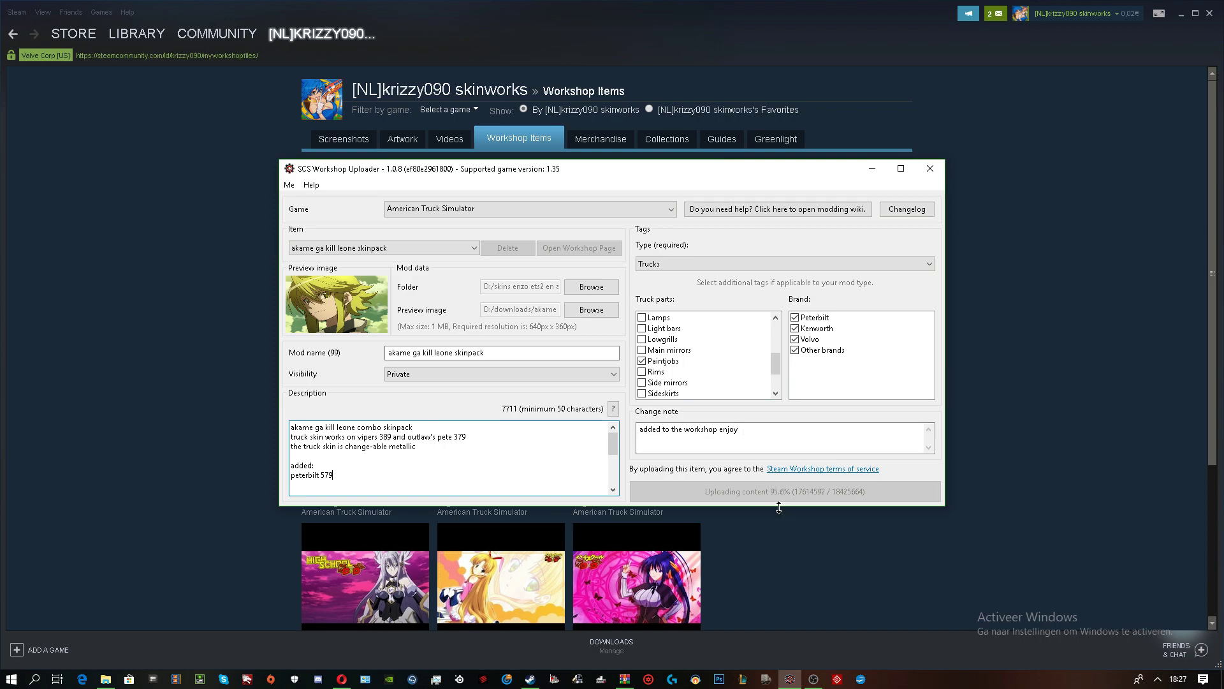
drag(778, 507, 776, 534)
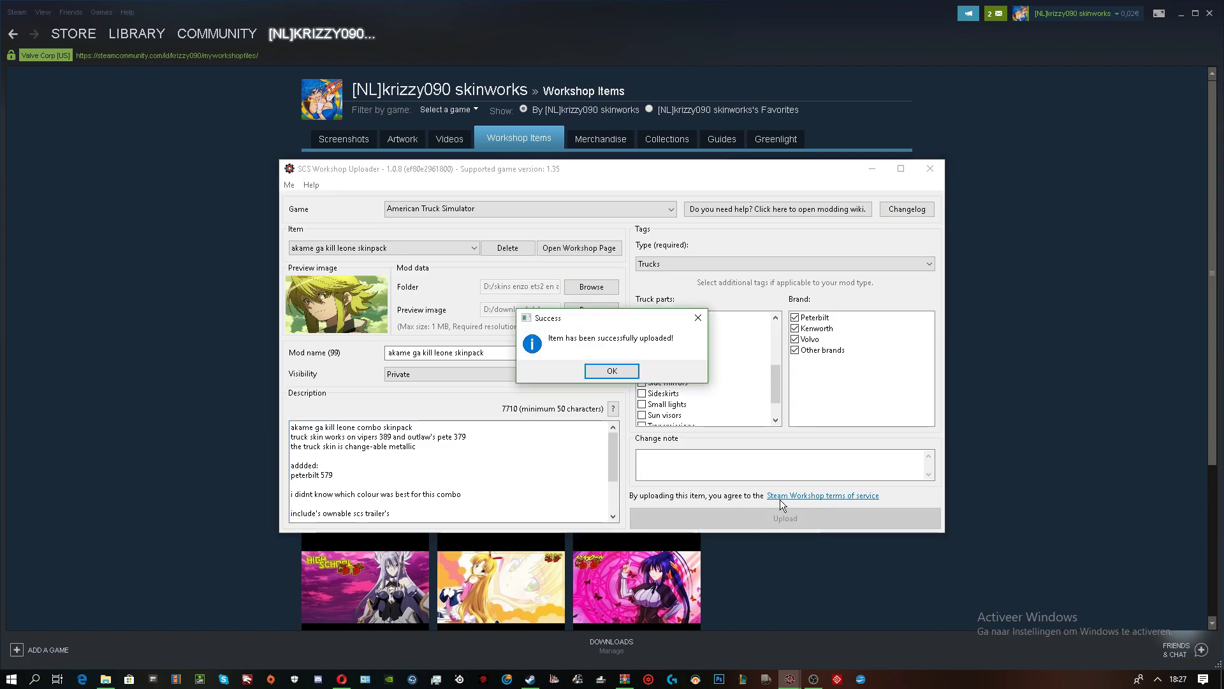
Dismiss the upload message and open the leone skinpack among American Truck Simulator Workshop items.
click(612, 371)
click(193, 324)
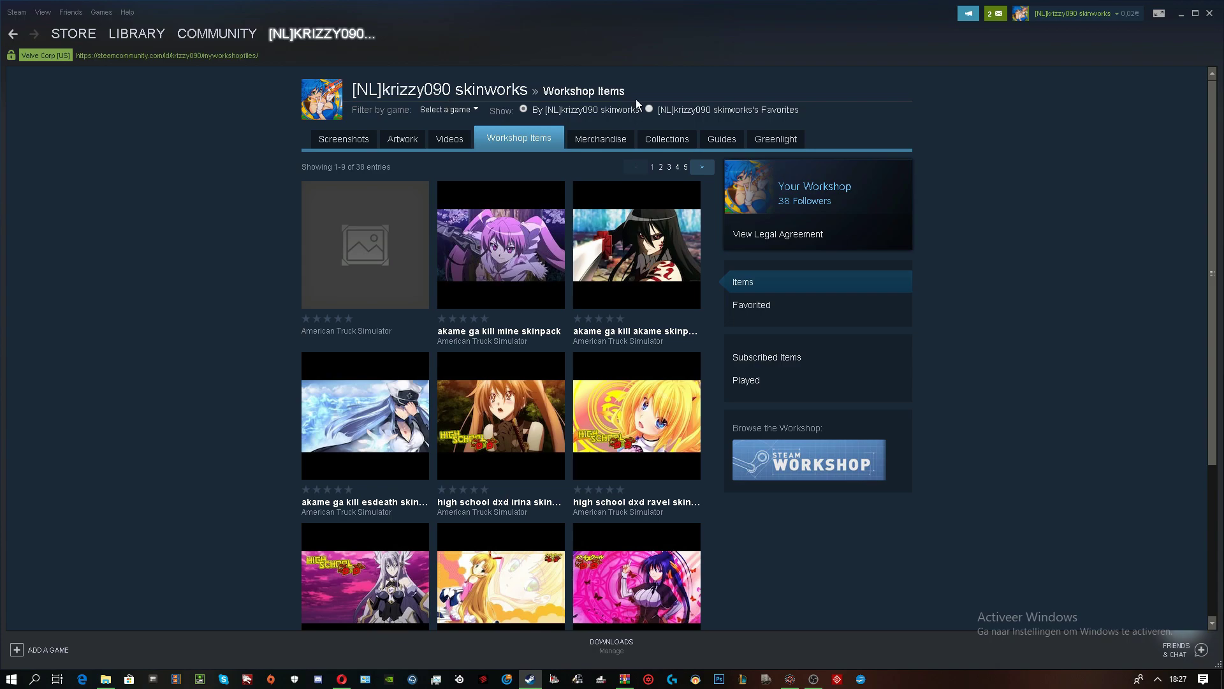
click(467, 120)
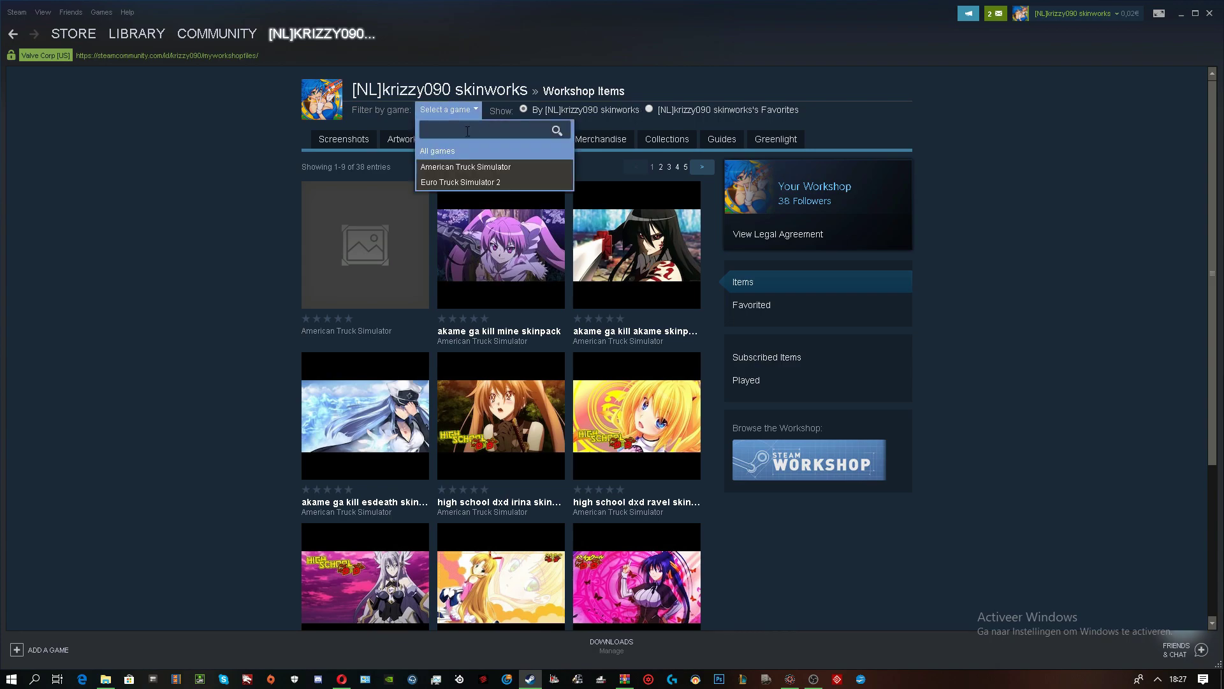
click(471, 169)
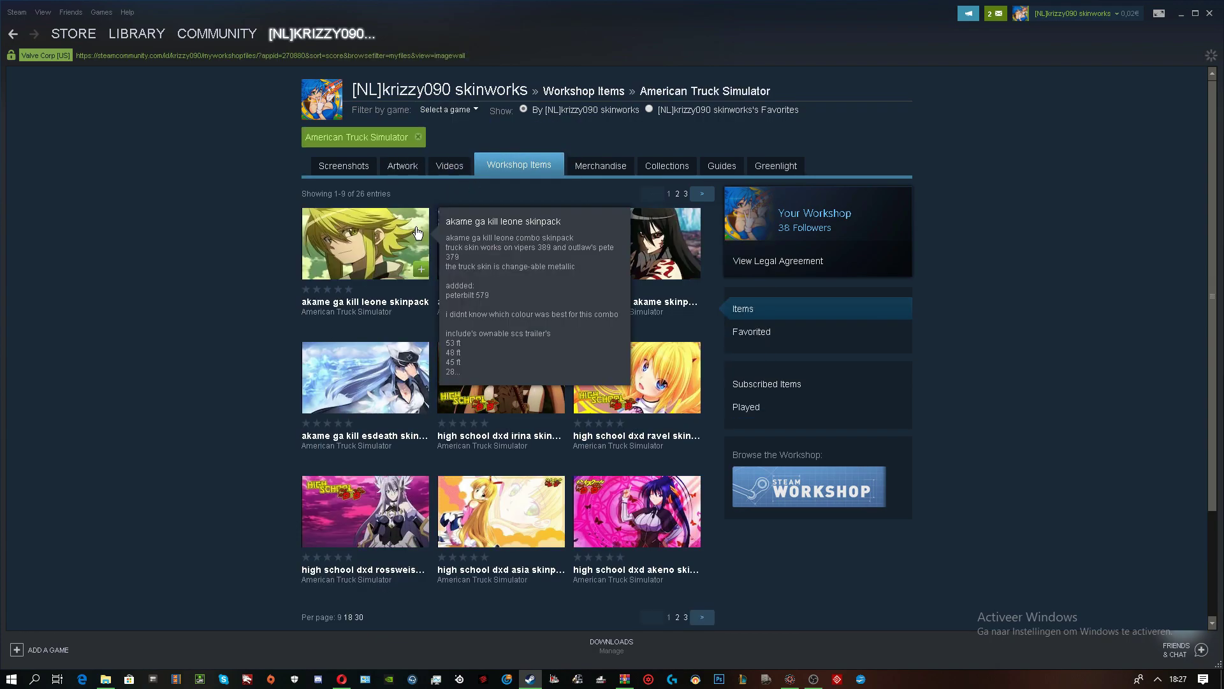
click(418, 233)
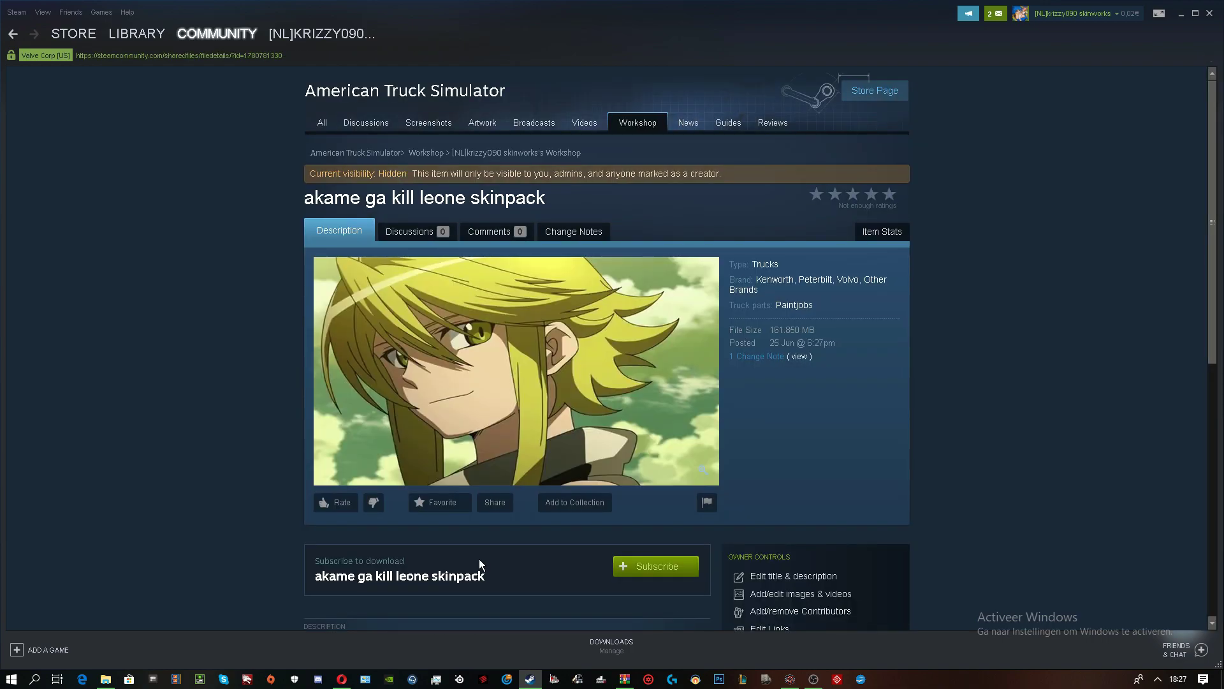
scroll(580, 368, down, 1)
scroll(580, 368, down, 5)
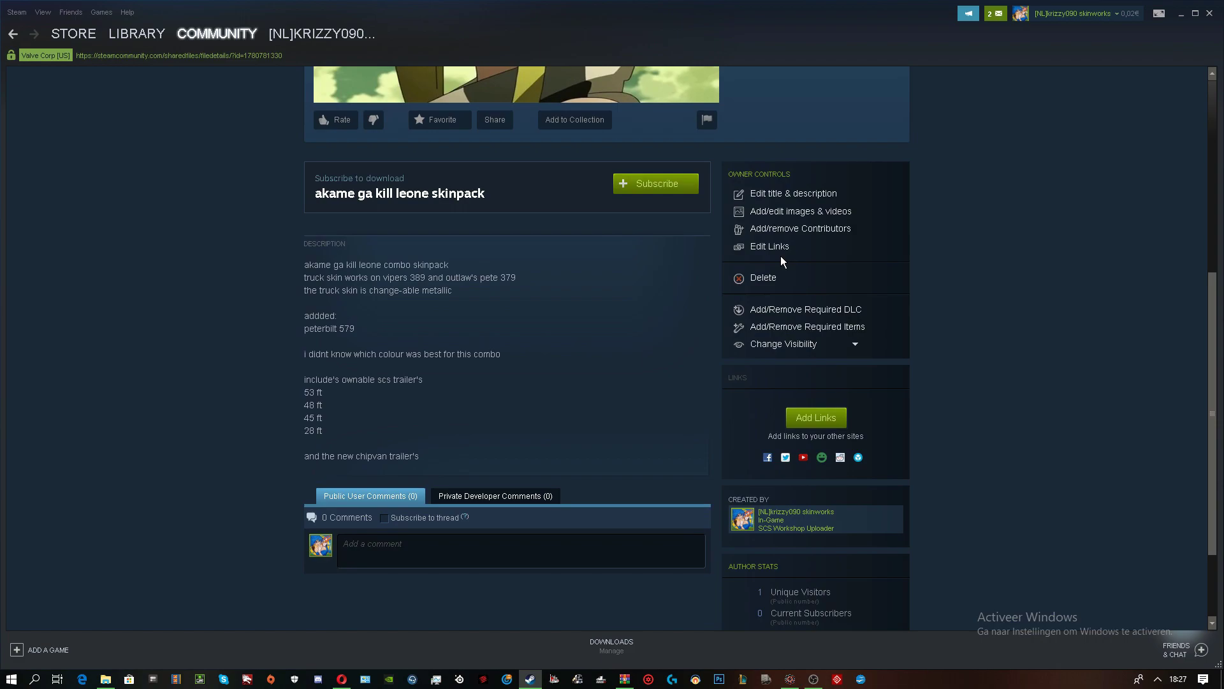
Delete the 'addded' and 'peterbilt 579' lines from the item description and save it.
click(788, 196)
drag(487, 349, 411, 342)
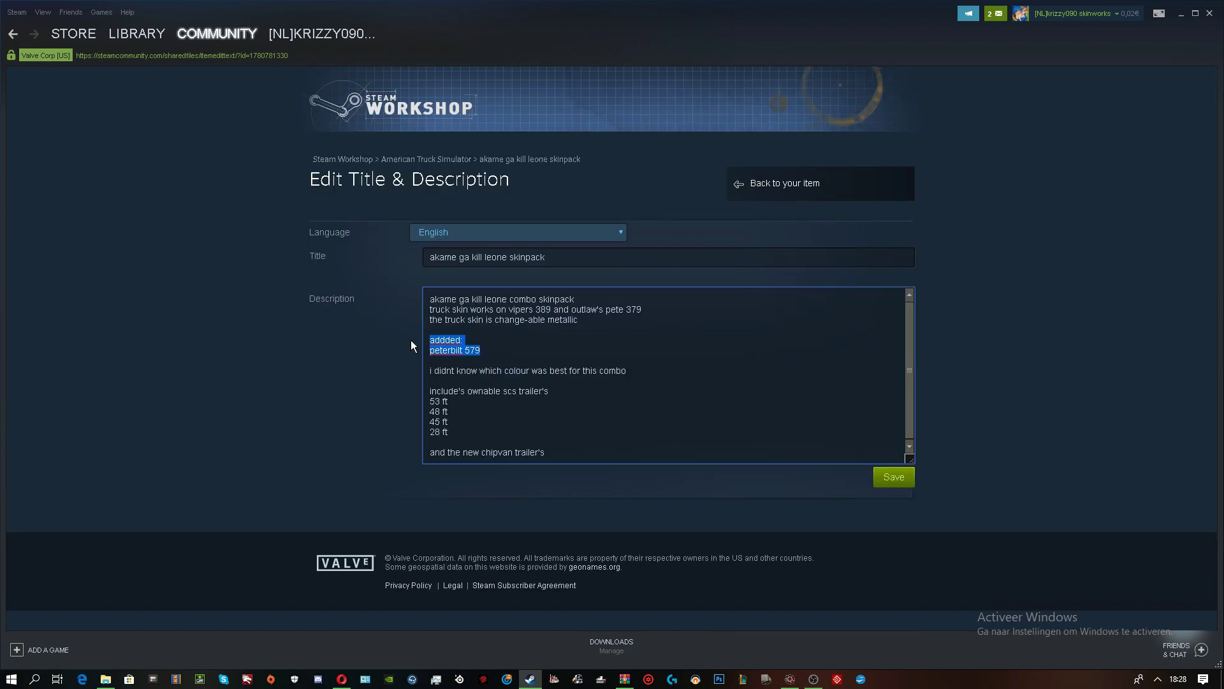
key(BackSpace)
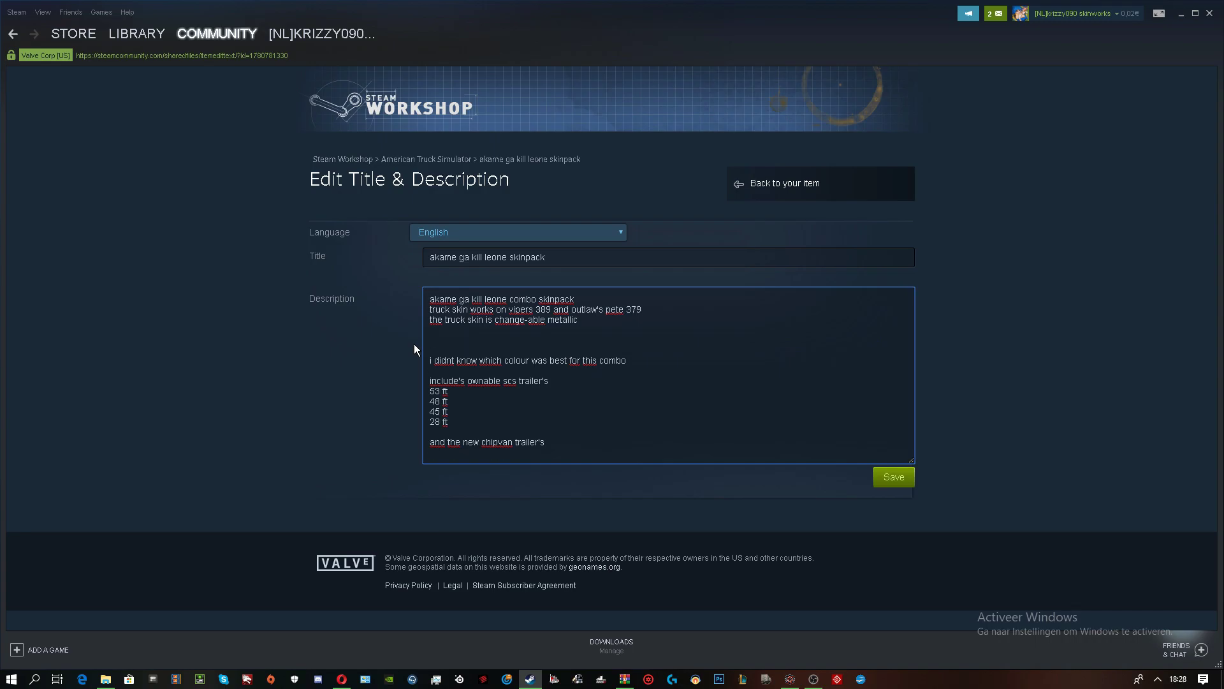
key(BackSpace)
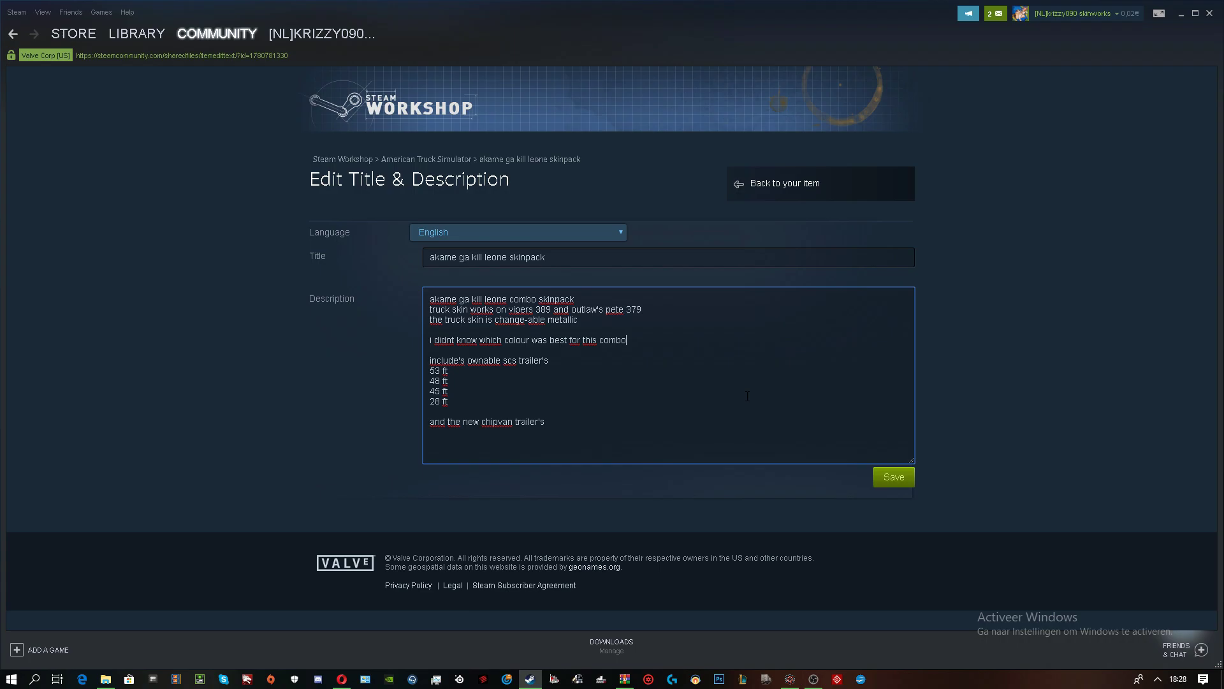
click(904, 480)
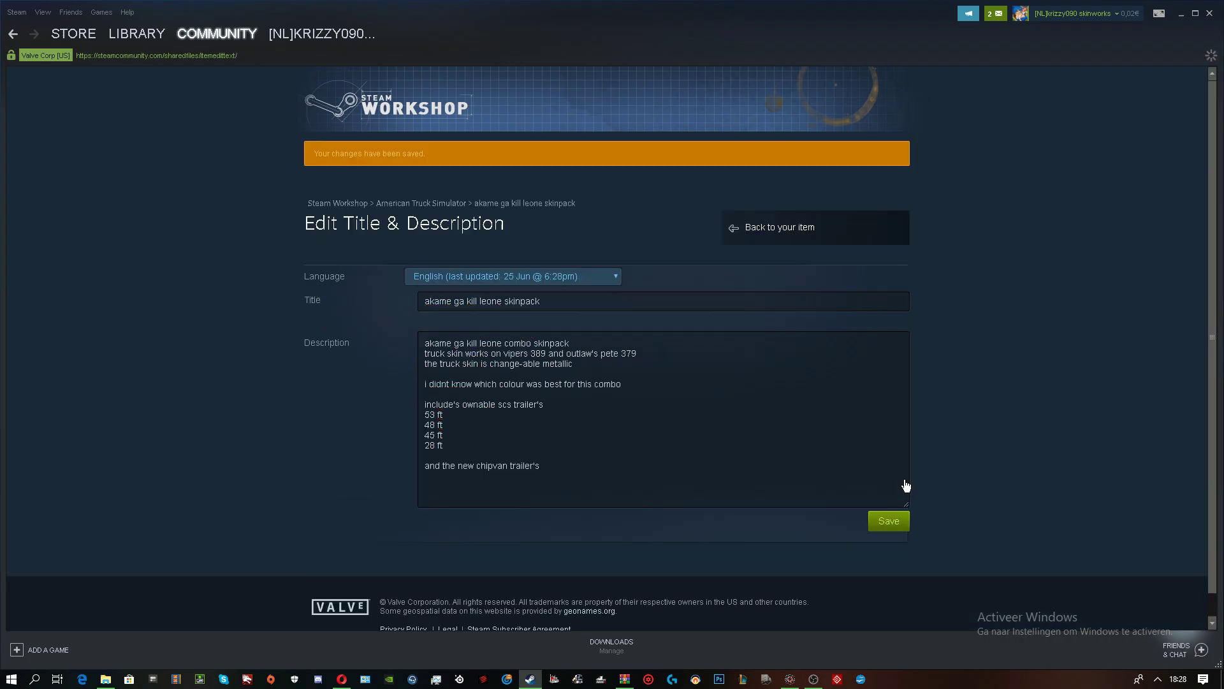
Set the leone skinpack's Workshop visibility to Public.
click(776, 235)
scroll(844, 362, down, 6)
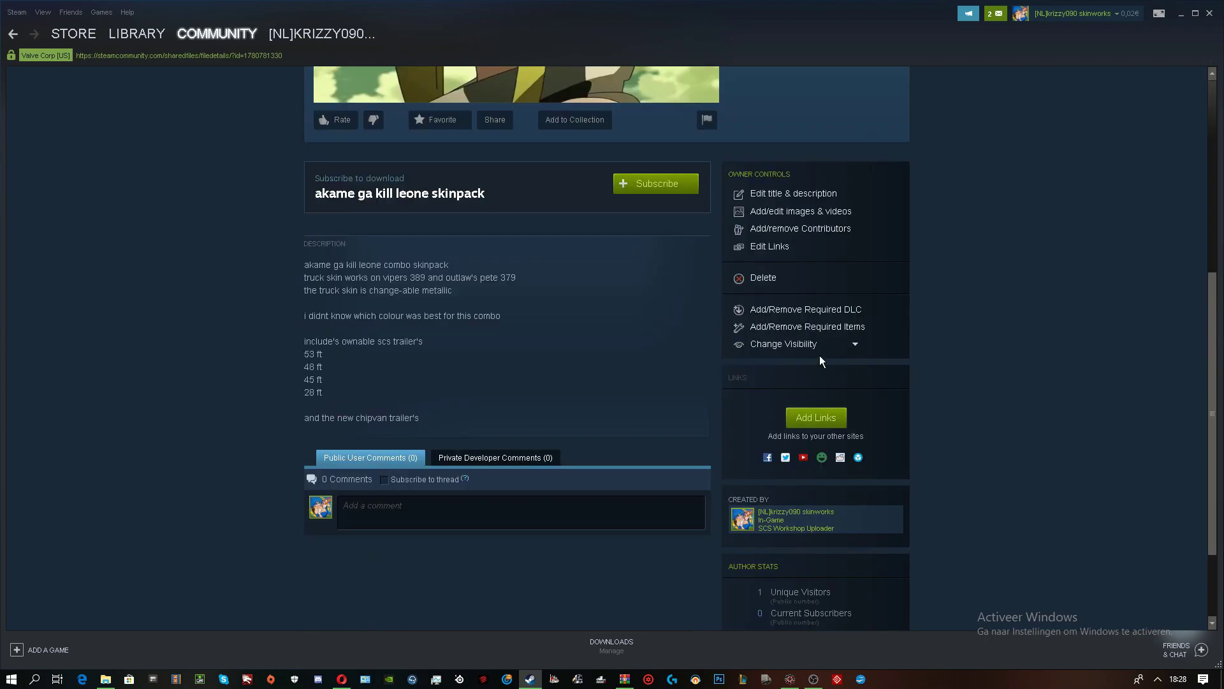
scroll(651, 372, down, 2)
scroll(652, 372, up, 3)
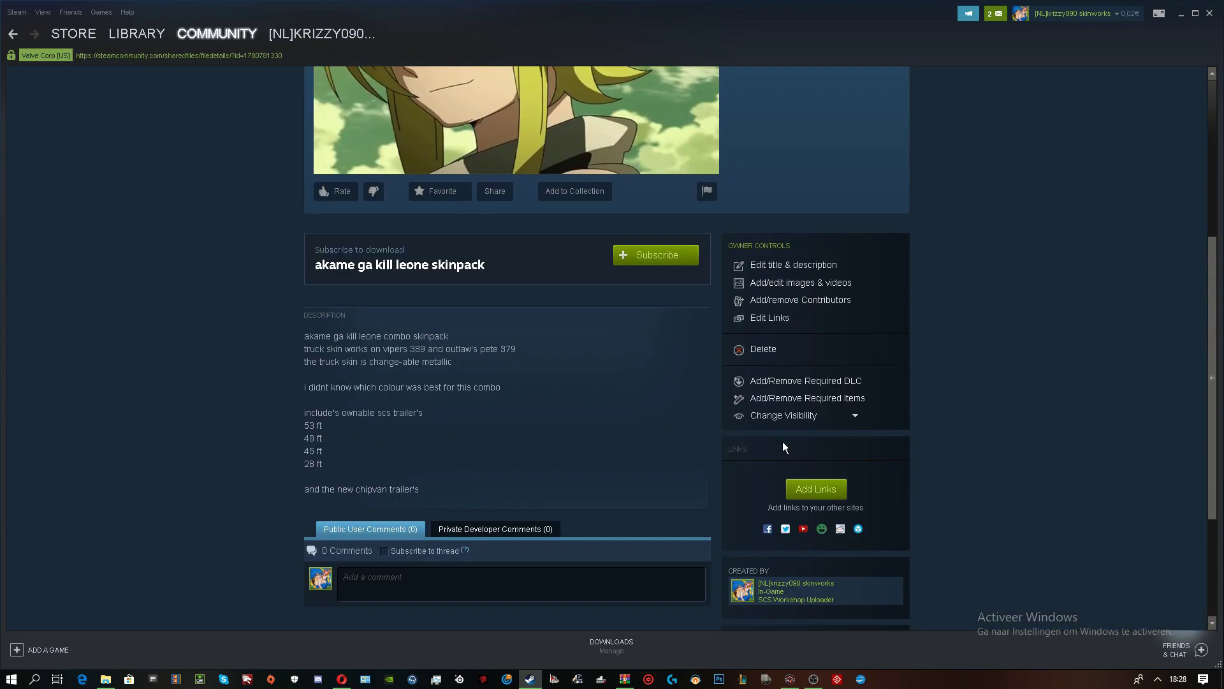
click(788, 421)
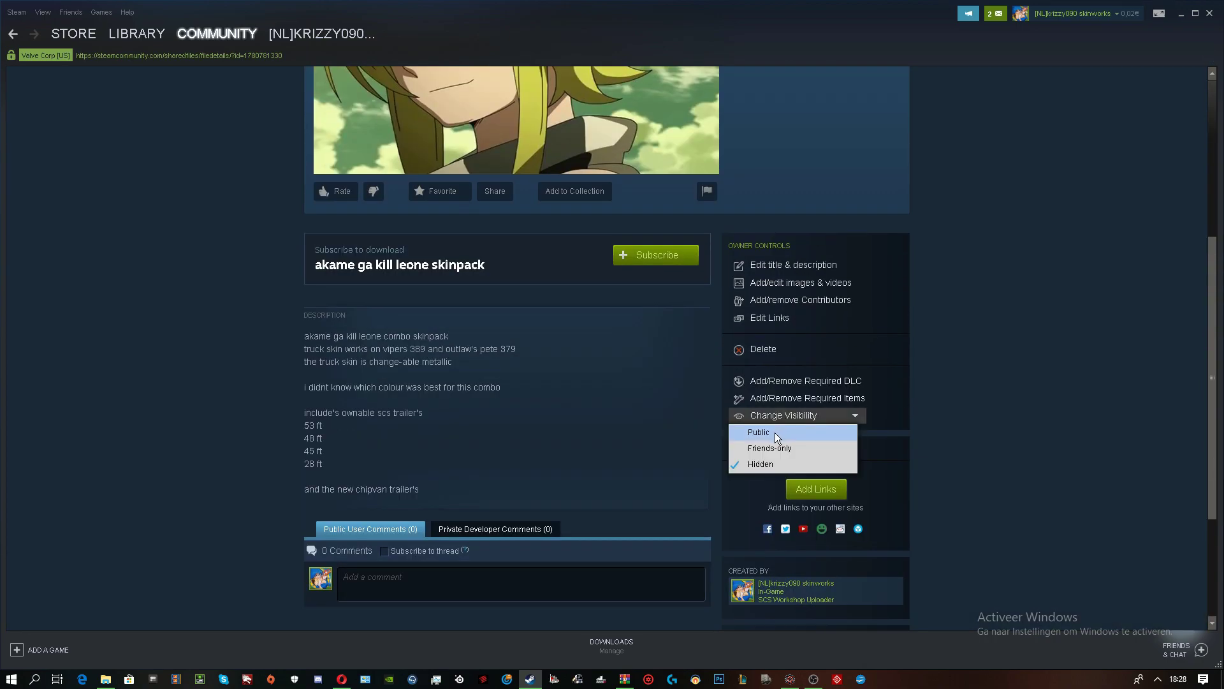
click(774, 432)
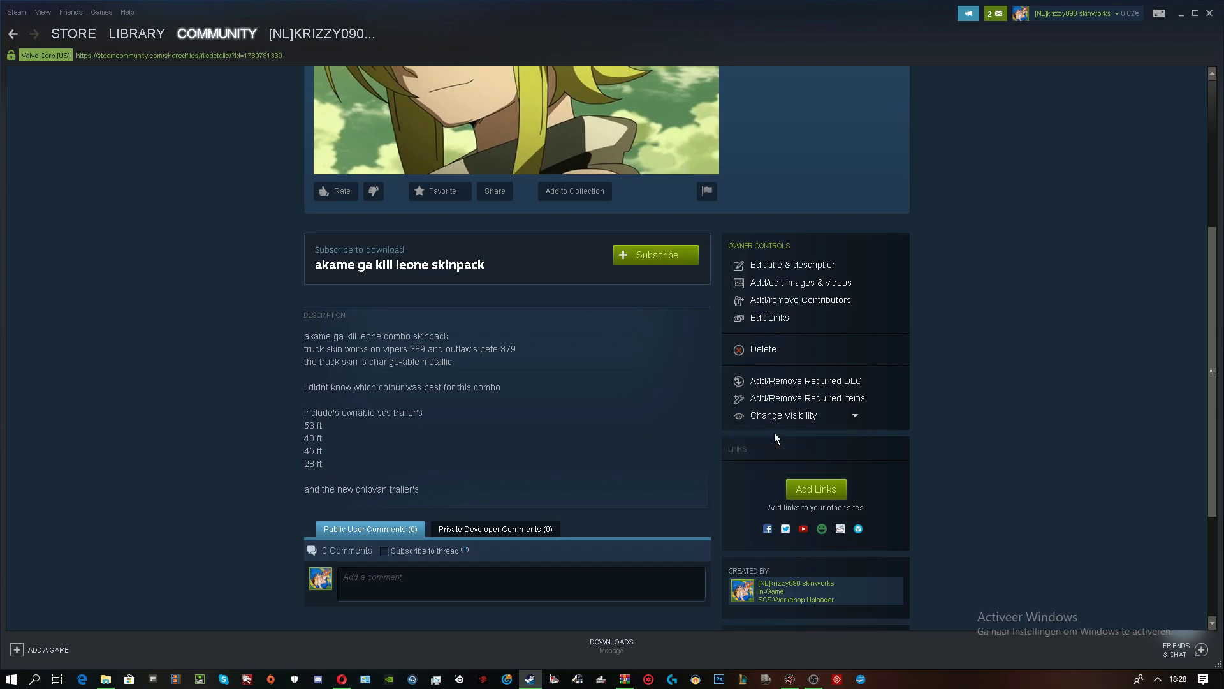
Browse the most recent American Truck Simulator Workshop items, then go to the game's Library page.
scroll(774, 432, up, 1)
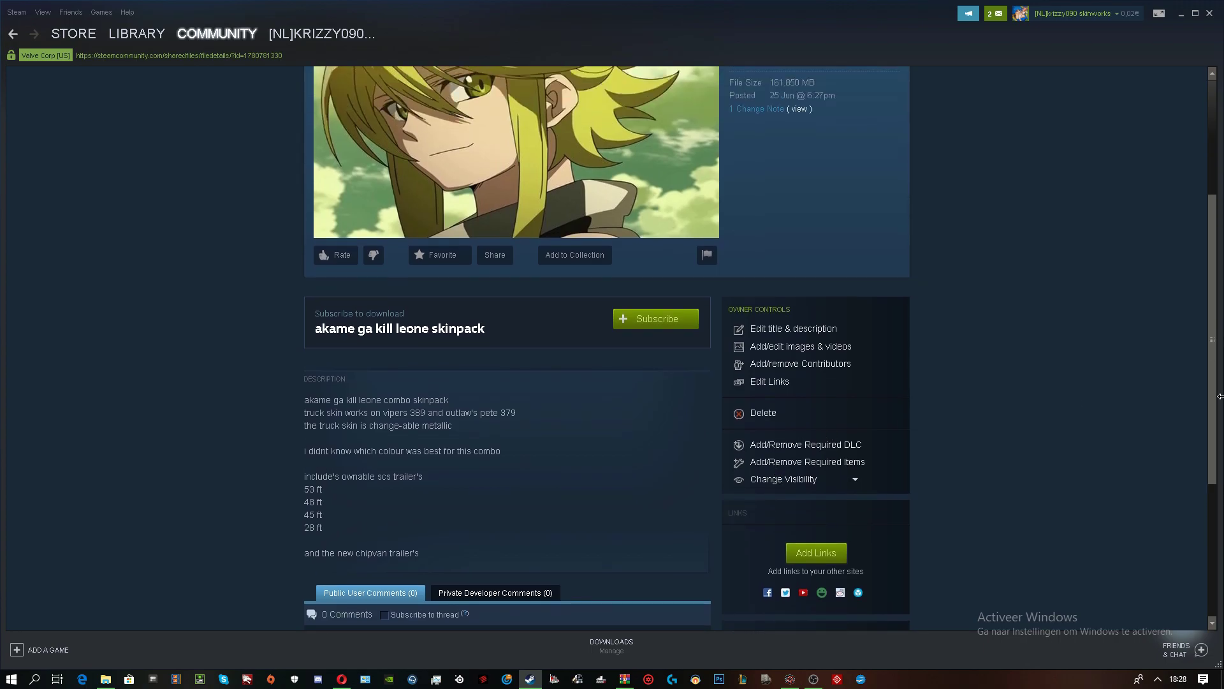
scroll(1153, 403, up, 4)
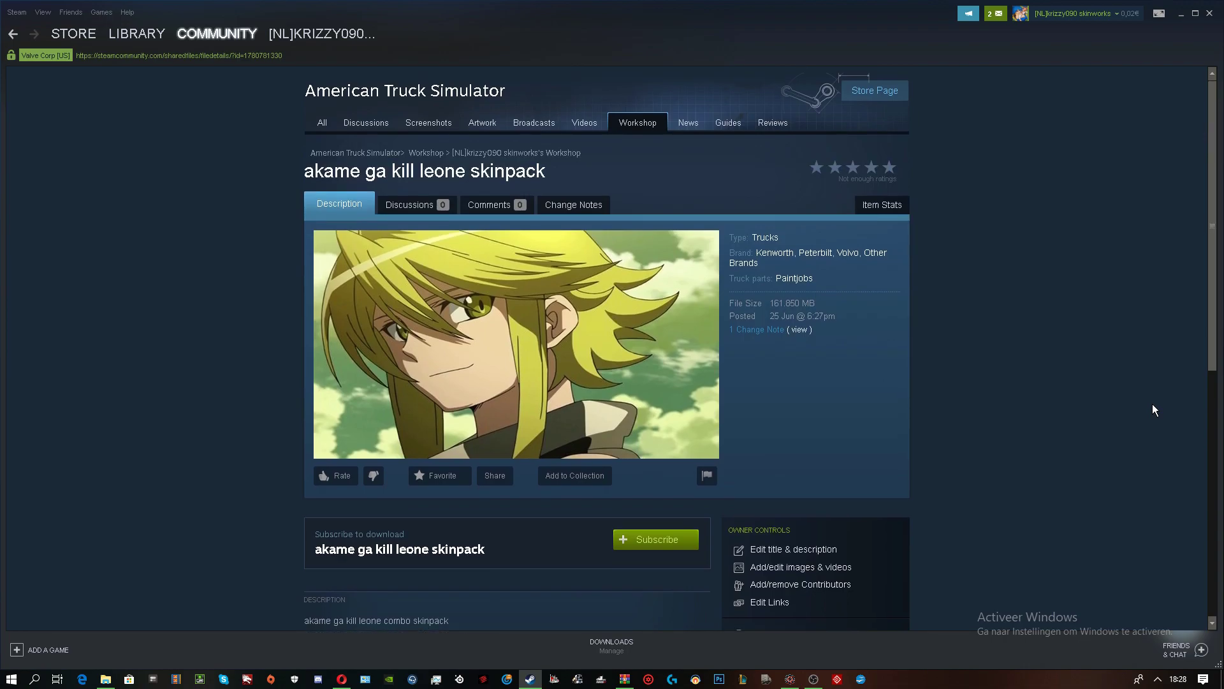
click(428, 159)
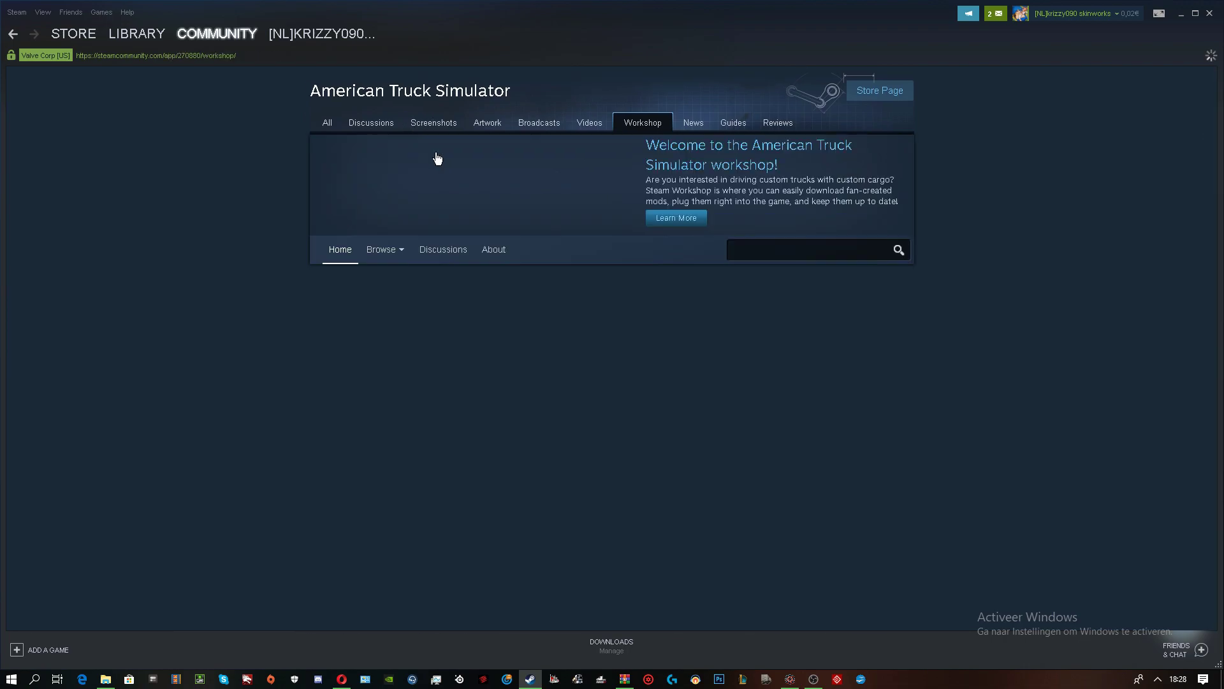
scroll(513, 338, down, 4)
scroll(514, 332, down, 7)
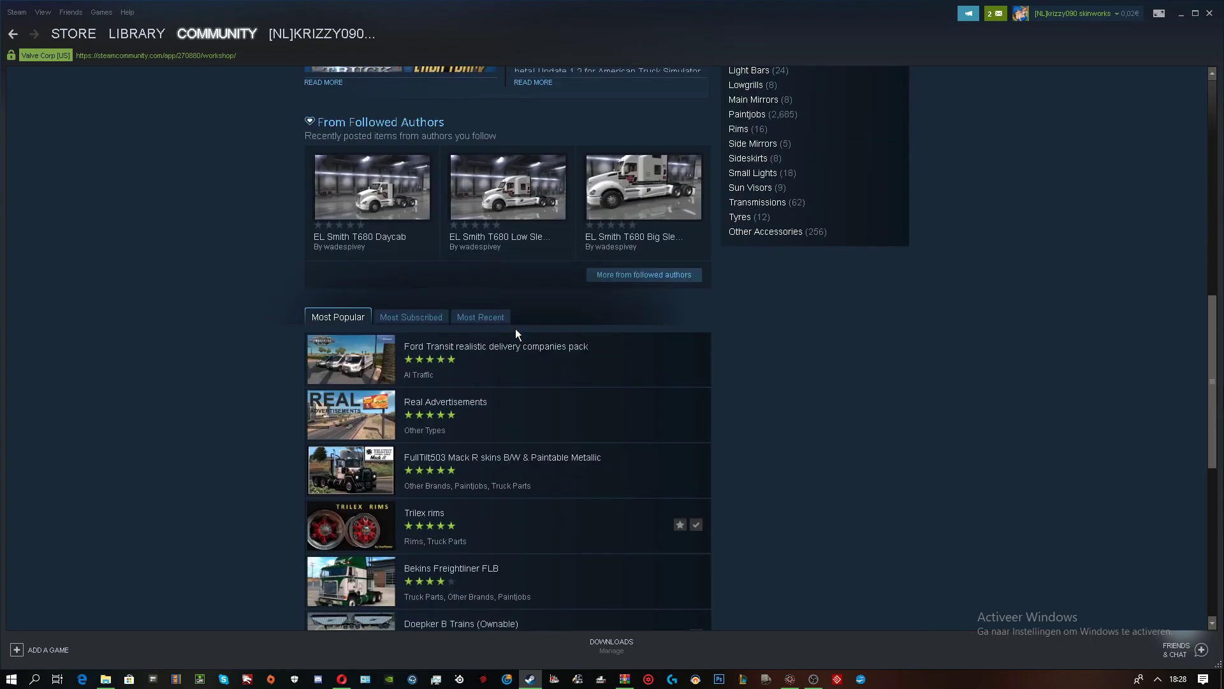
click(496, 318)
scroll(500, 322, down, 4)
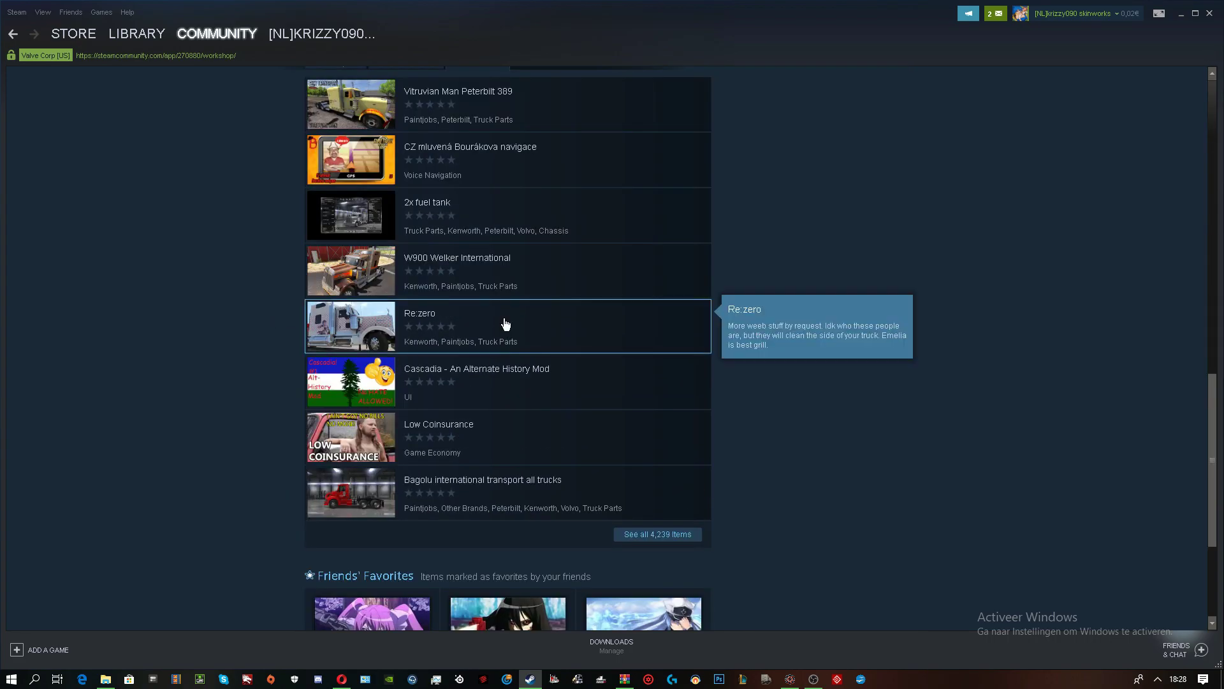
scroll(503, 325, up, 7)
scroll(479, 361, up, 8)
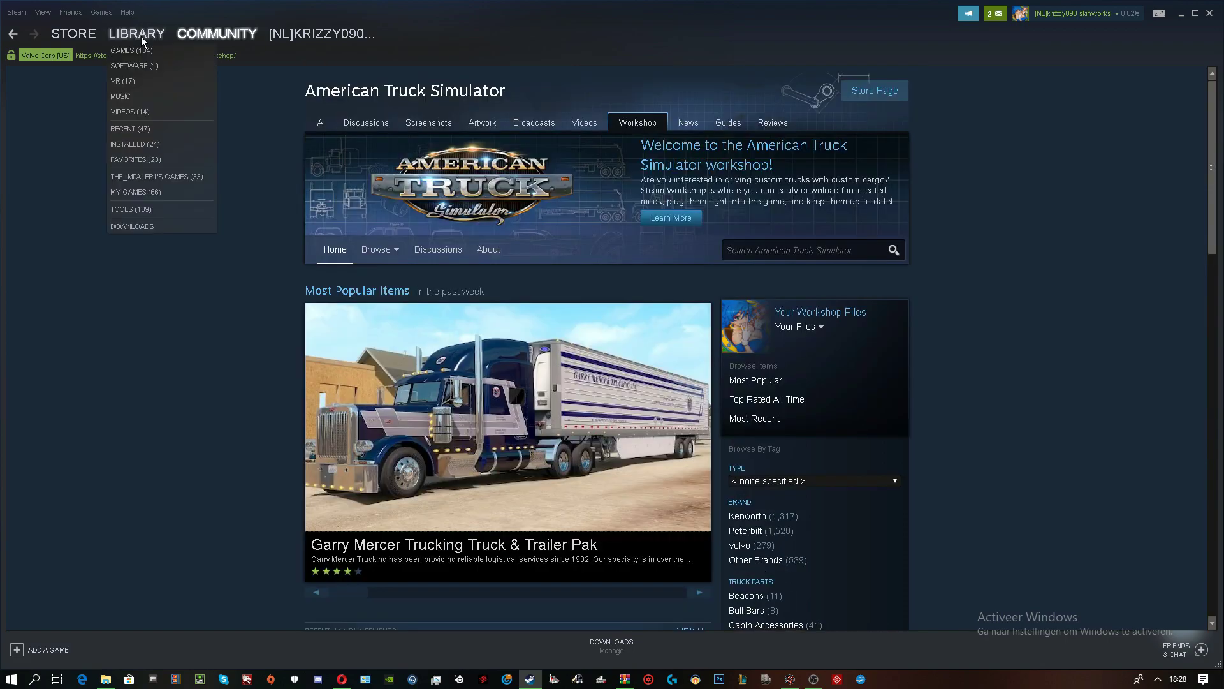
click(146, 40)
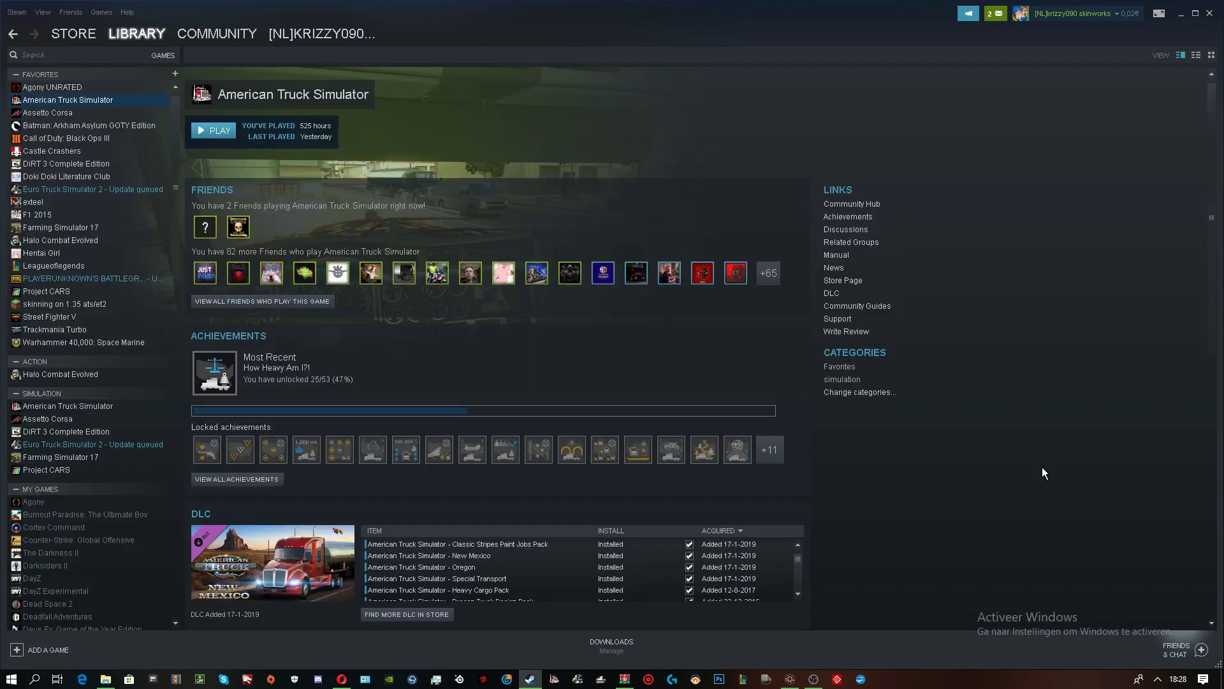
Minimize Steam to bring back the SCS Workshop Uploader over the my_leone folder.
click(1175, 11)
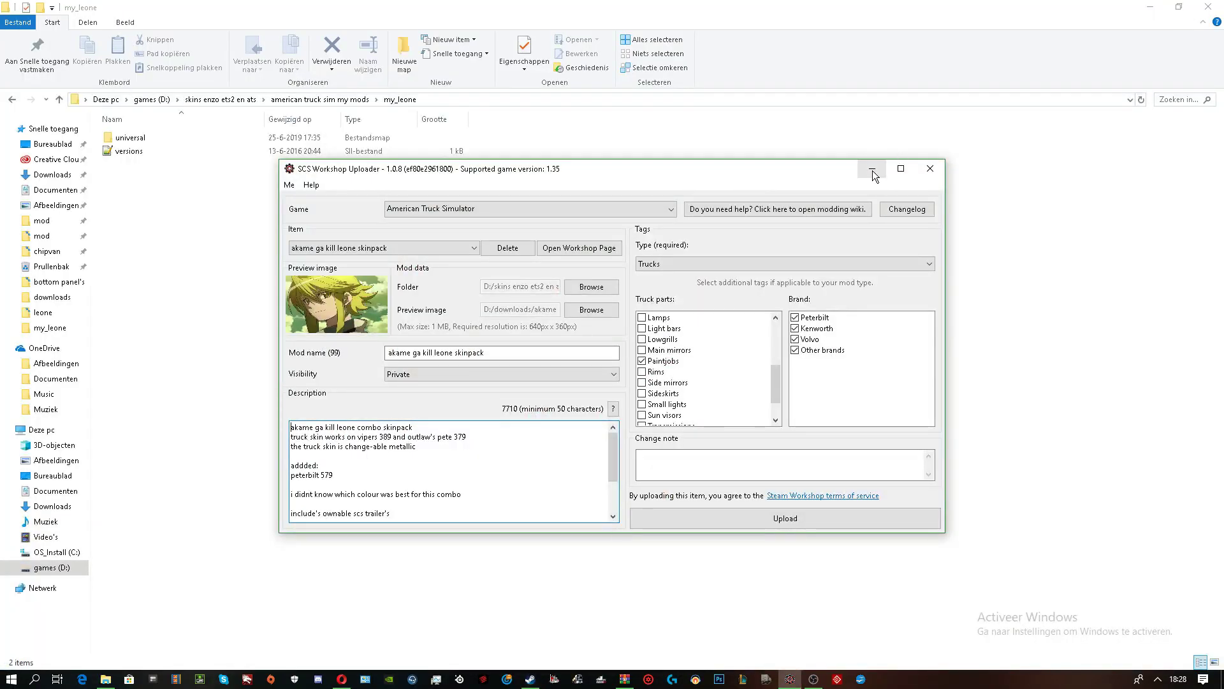